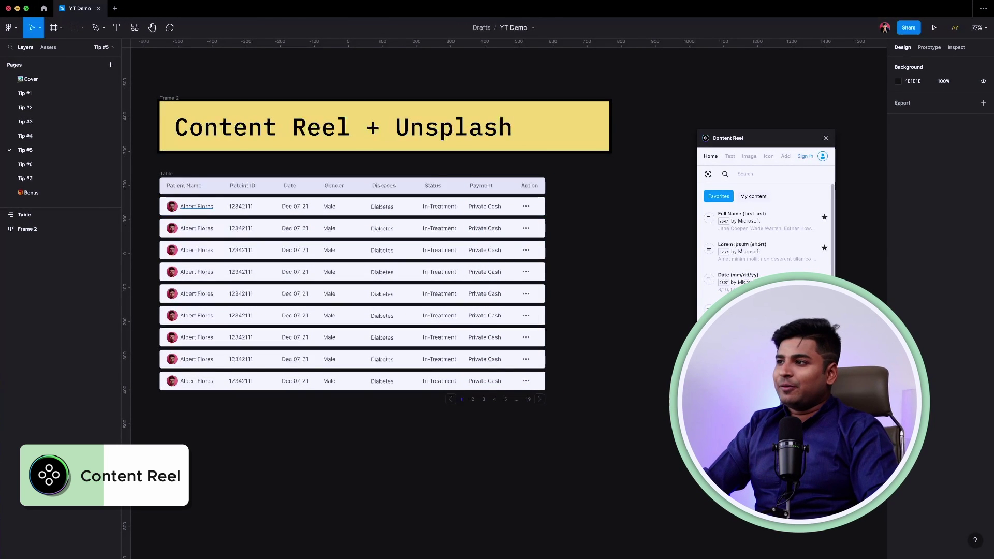
Fill the patient name text in all nine table rows with Full Name (first last) data from Content Reel.
super+click(197, 206)
shift+super+click(197, 228)
shift+super+click(196, 250)
shift+super+click(196, 272)
shift+super+click(197, 293)
shift+super+click(196, 315)
shift+super+click(196, 337)
shift+super+click(196, 359)
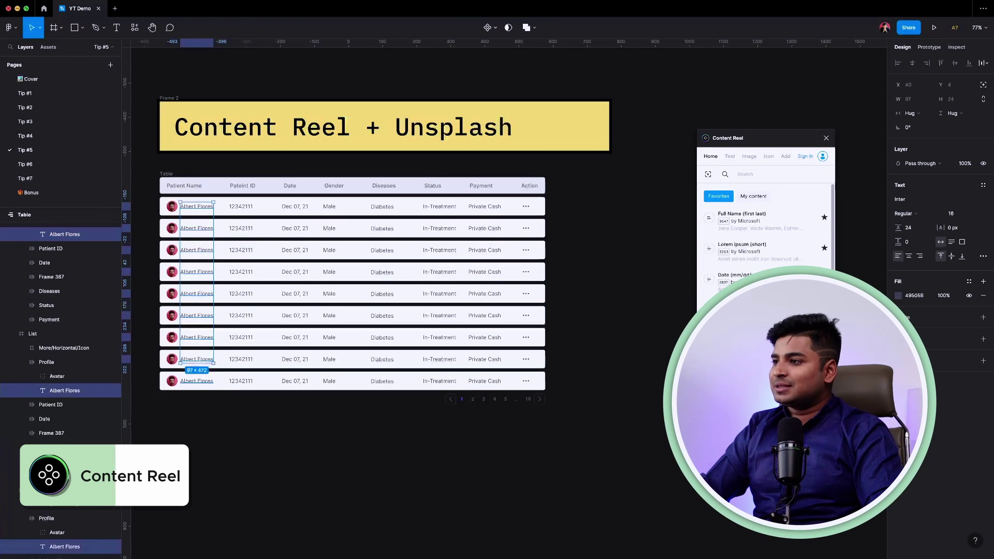
shift+click(197, 381)
drag(766, 138, 645, 151)
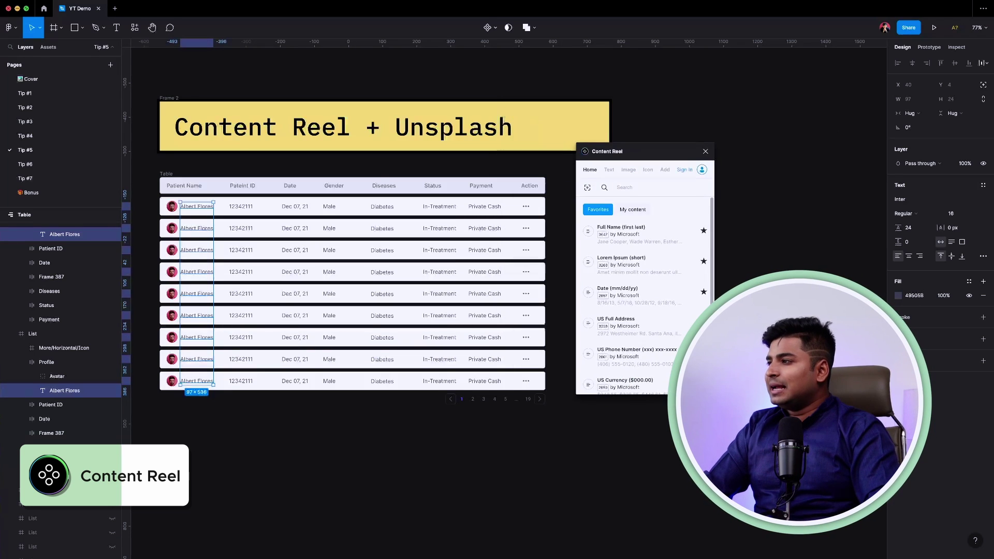
click(621, 234)
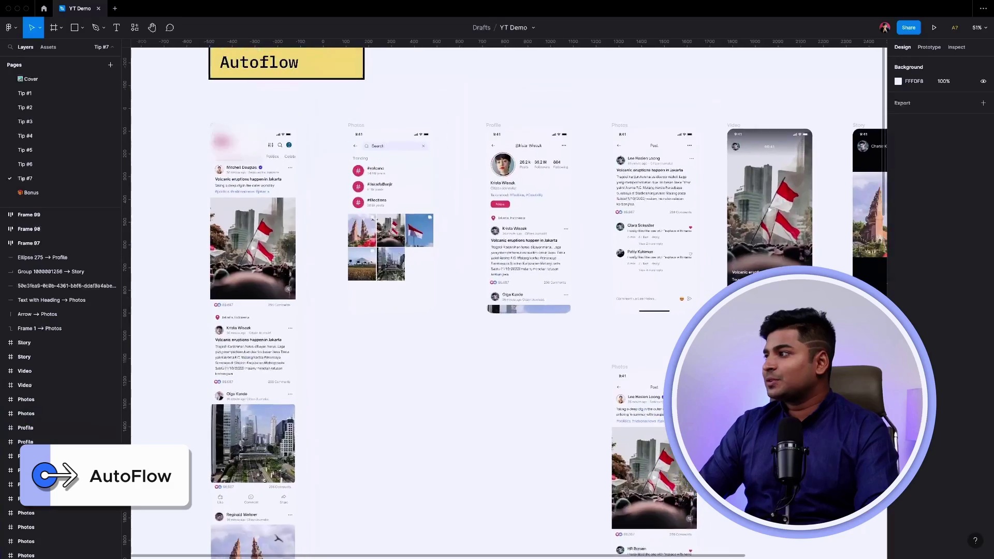
Examine the Autoflow page's app screens and the example user flow with connector arrows and labels below them.
scroll(507, 300, down, 3)
scroll(507, 300, up, 1)
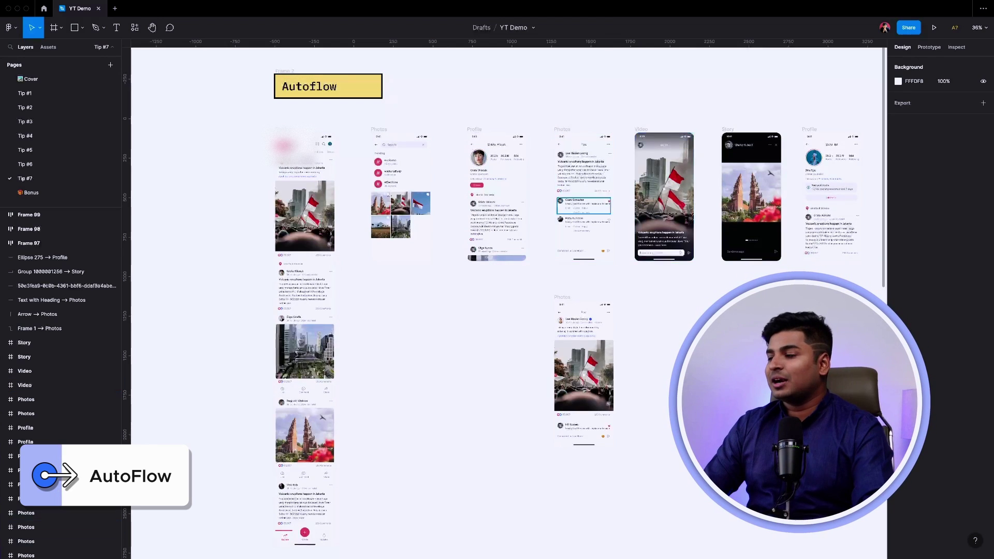
scroll(507, 300, down, 10)
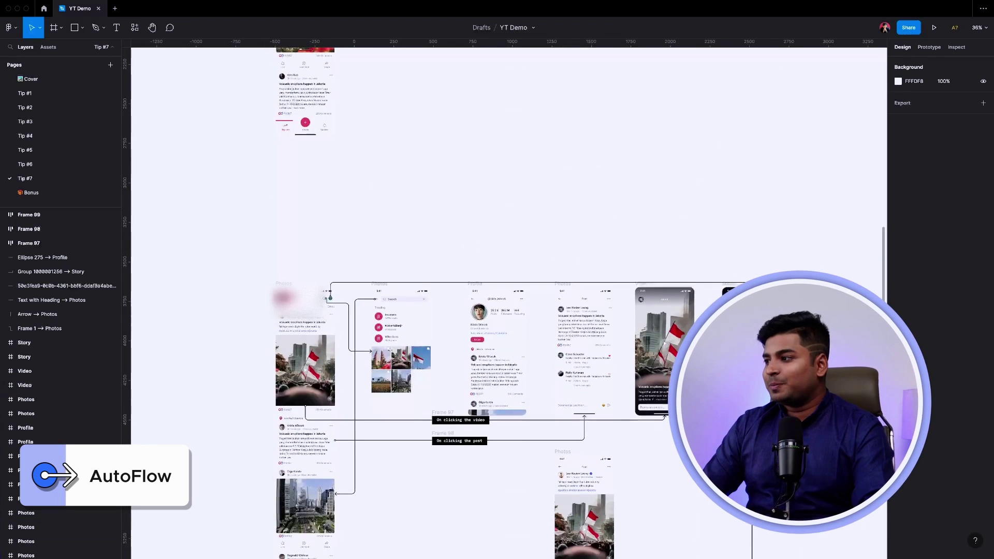
scroll(336, 420, up, 5)
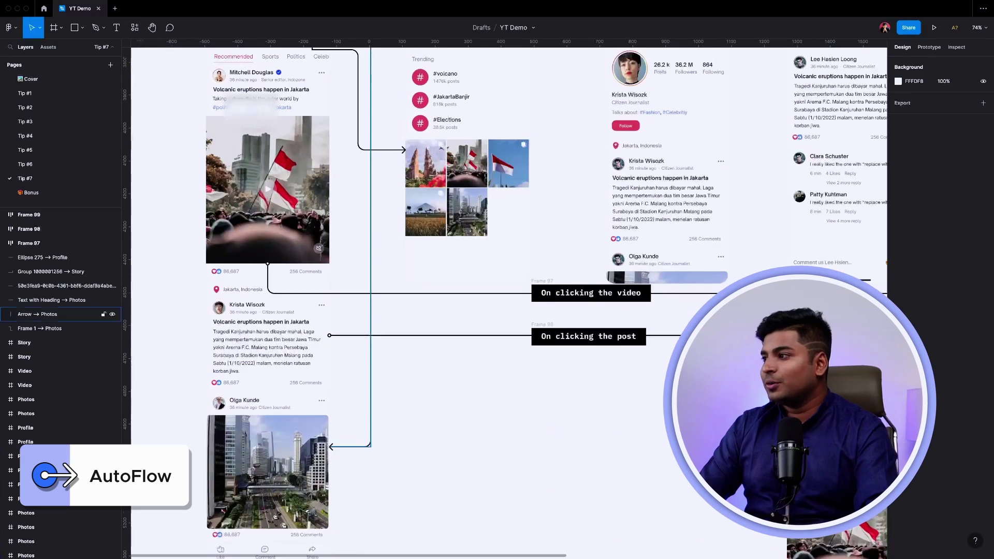
scroll(357, 396, down, 3)
scroll(364, 243, up, 4)
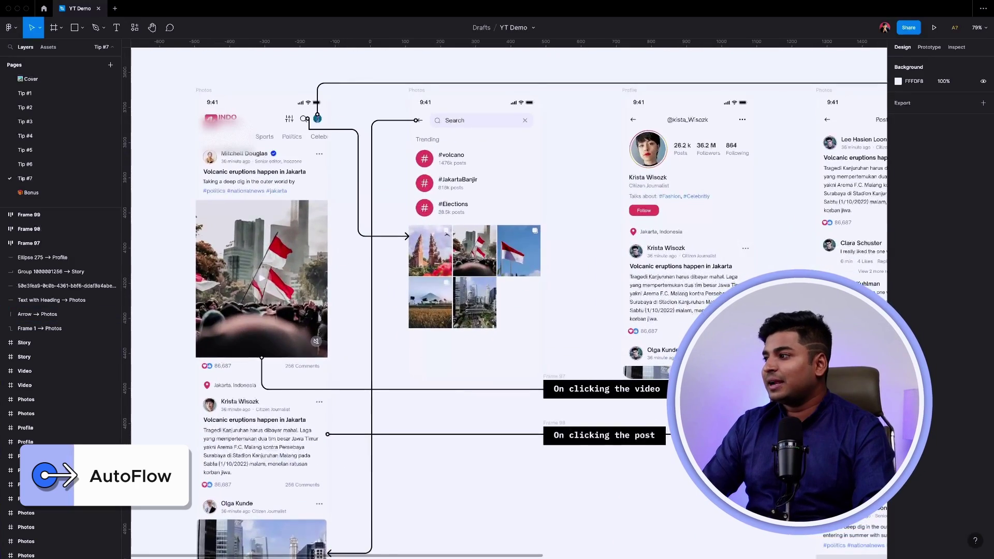
scroll(380, 249, down, 3)
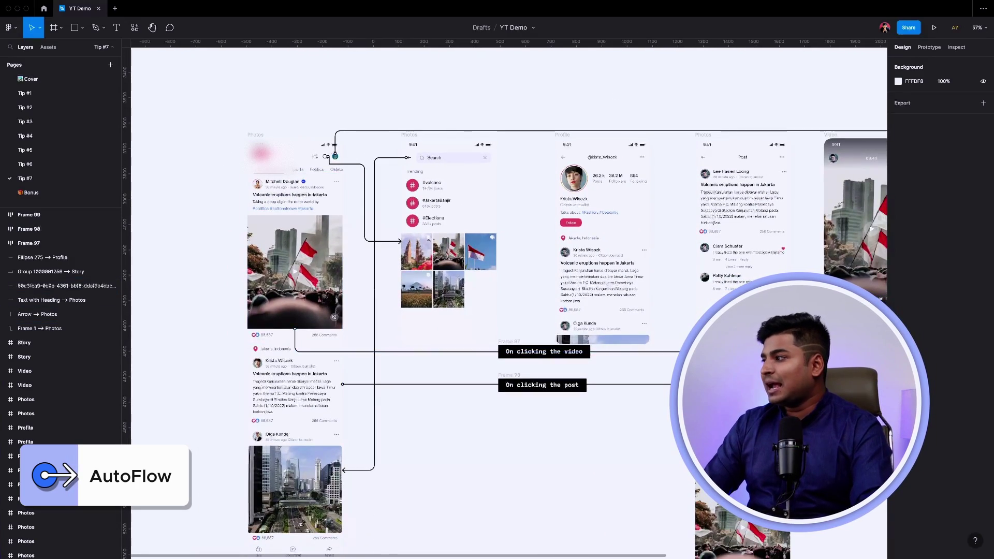
scroll(510, 300, right, 5)
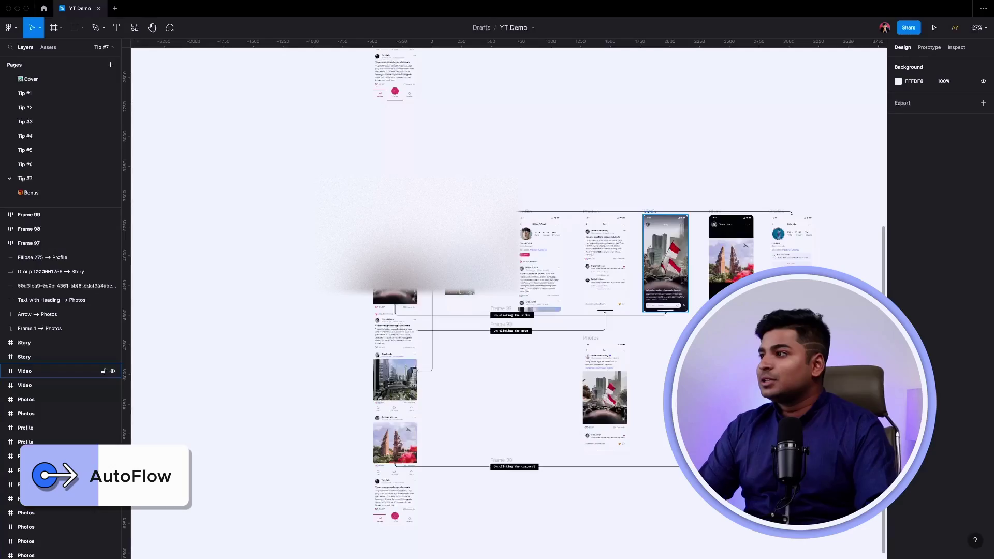
scroll(393, 259, up, 6)
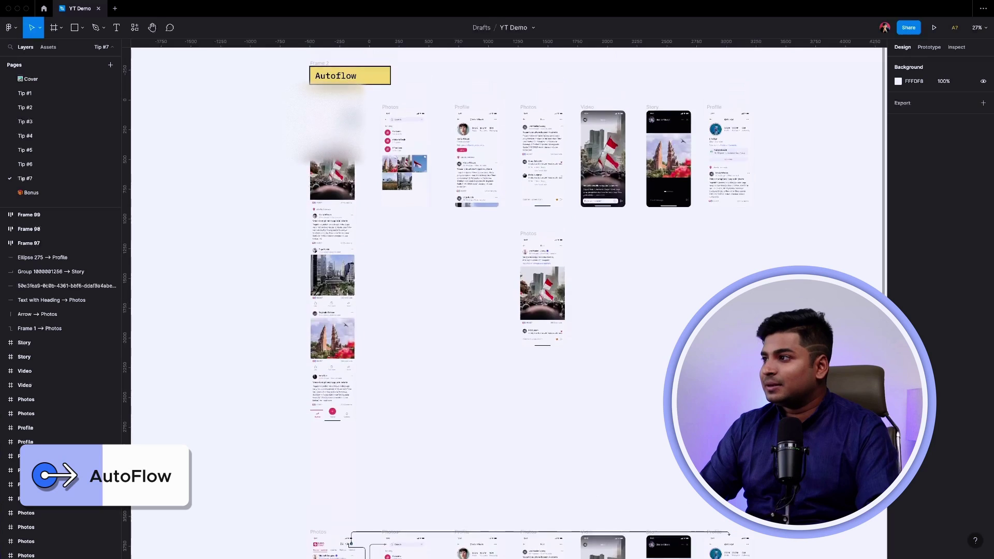
scroll(316, 95, up, 3)
scroll(336, 116, up, 5)
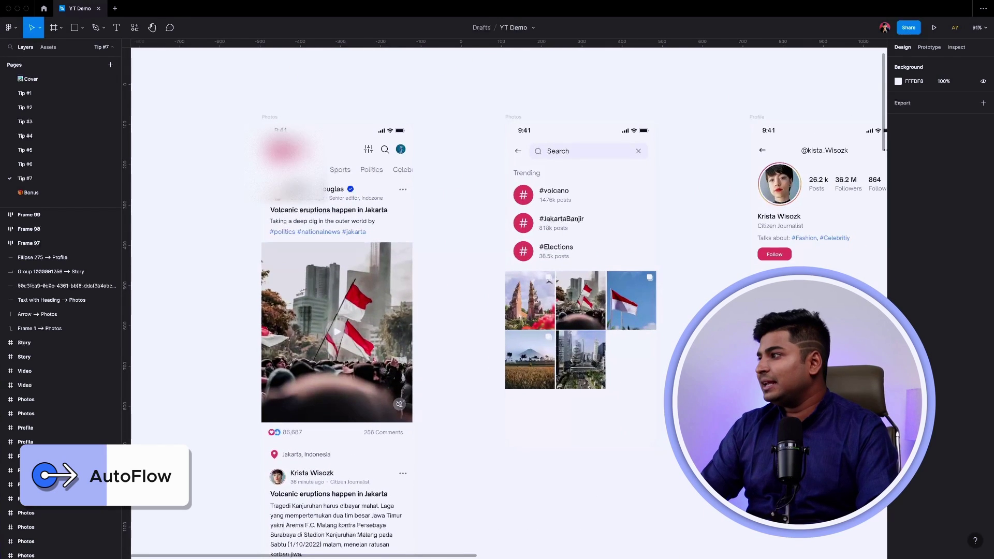
scroll(340, 131, down, 1)
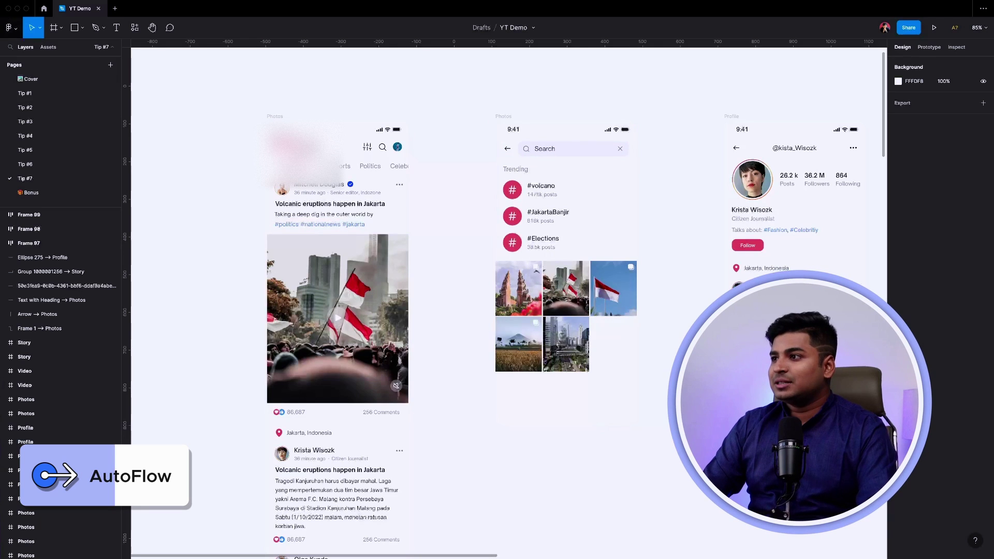
Run the Autoflow plugin and connect the first screen's search icon to the Photos search screen with an arrow.
click(10, 27)
mouse_move(27, 149)
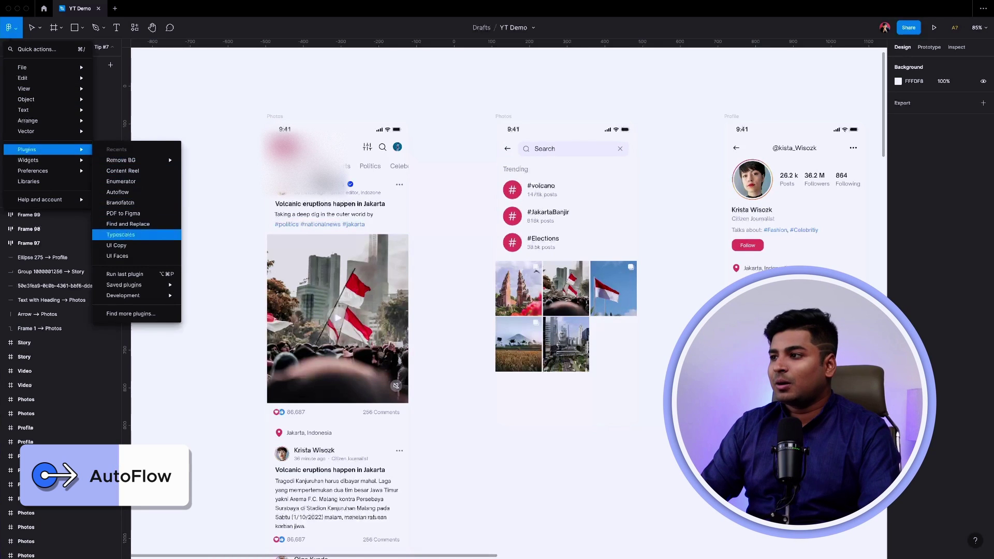
click(117, 192)
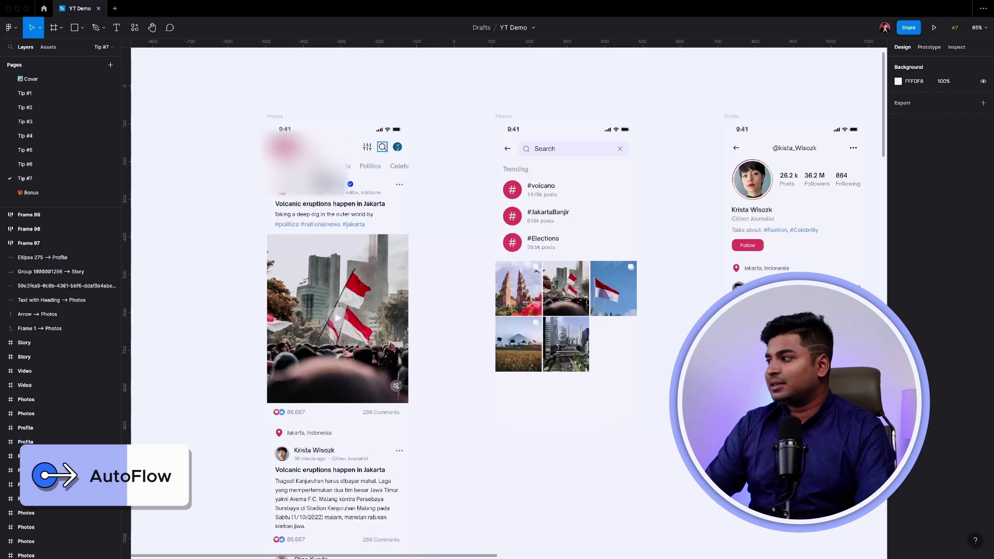
drag(739, 301, 744, 351)
click(382, 146)
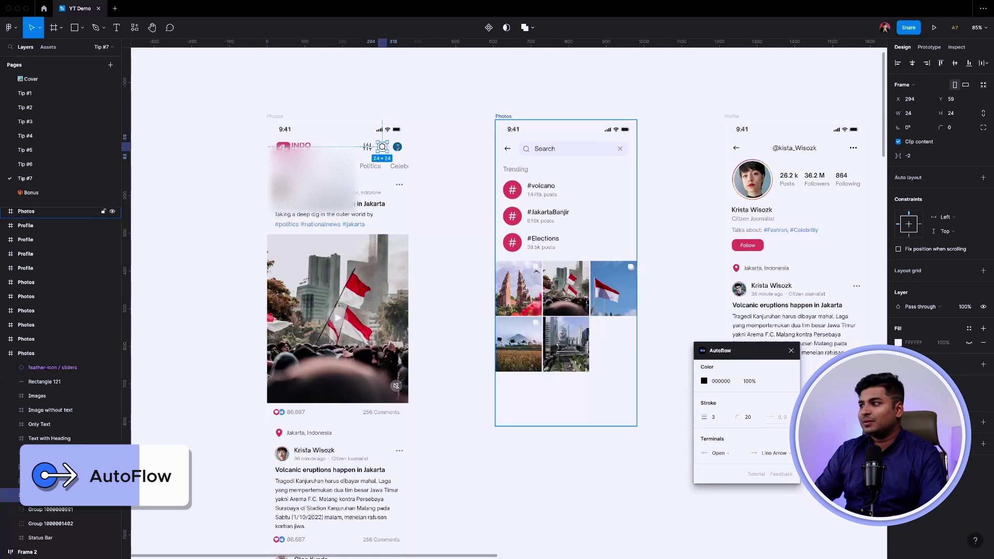
shift+click(503, 116)
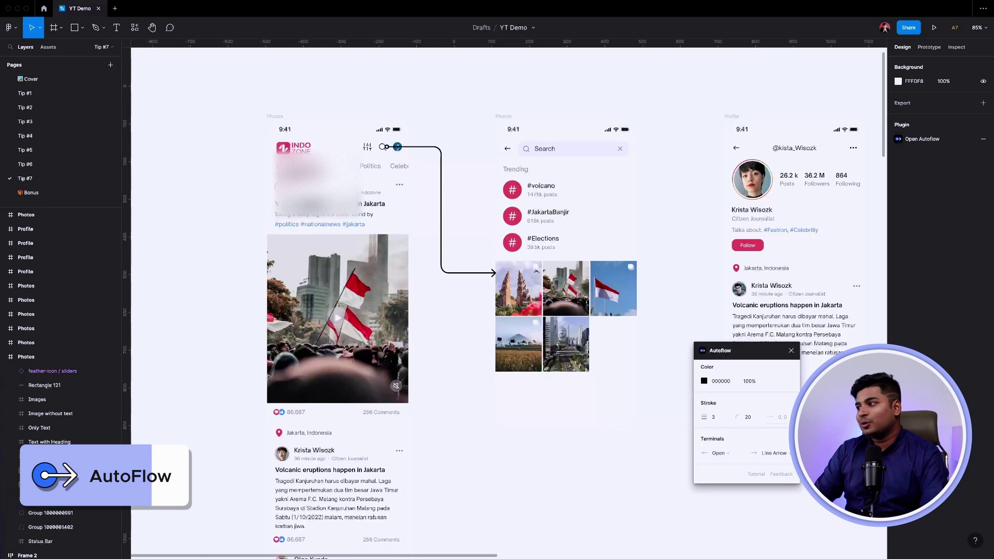
Connect the author row of the first screen's second post to the Profile screen with an Autoflow arrow.
scroll(337, 311, down, 3)
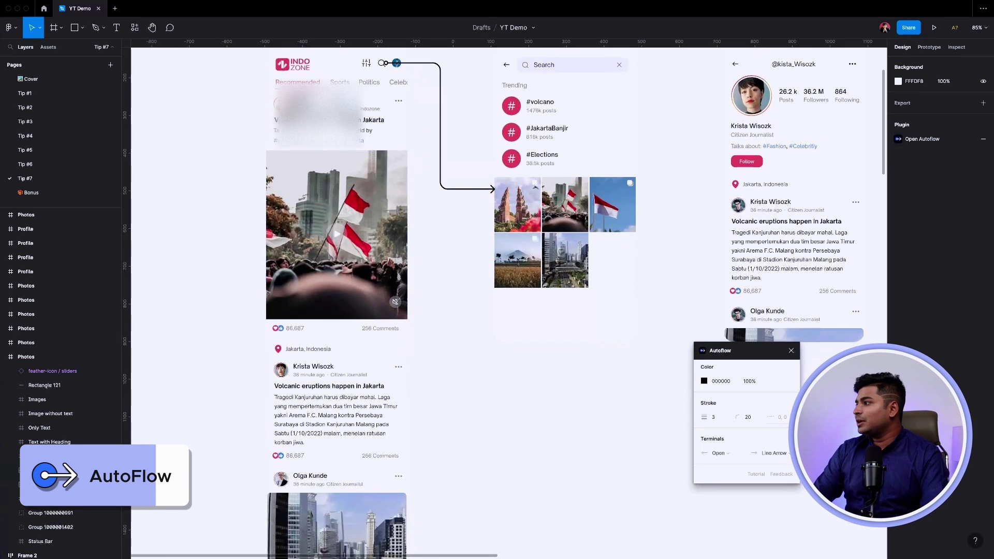
scroll(379, 319, down, 5)
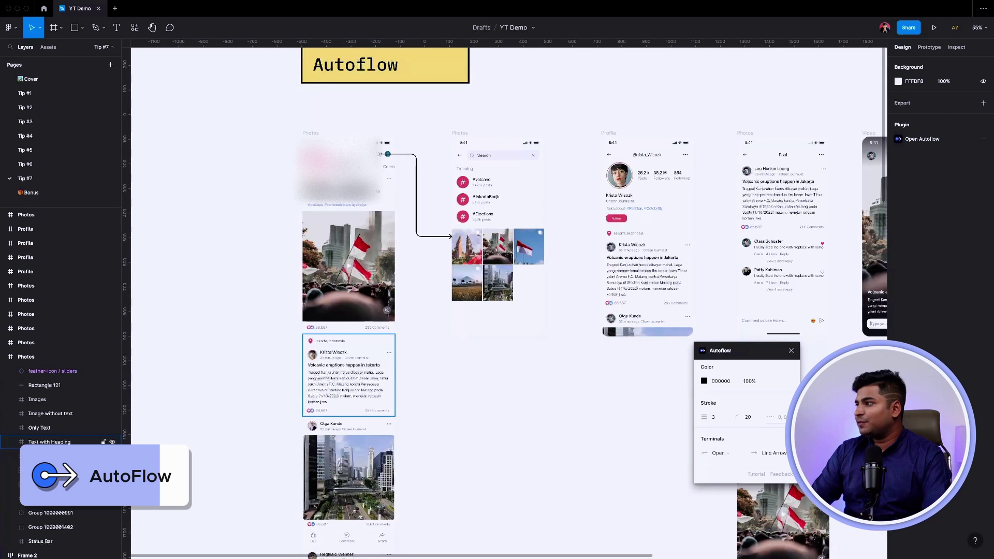
double_click(348, 354)
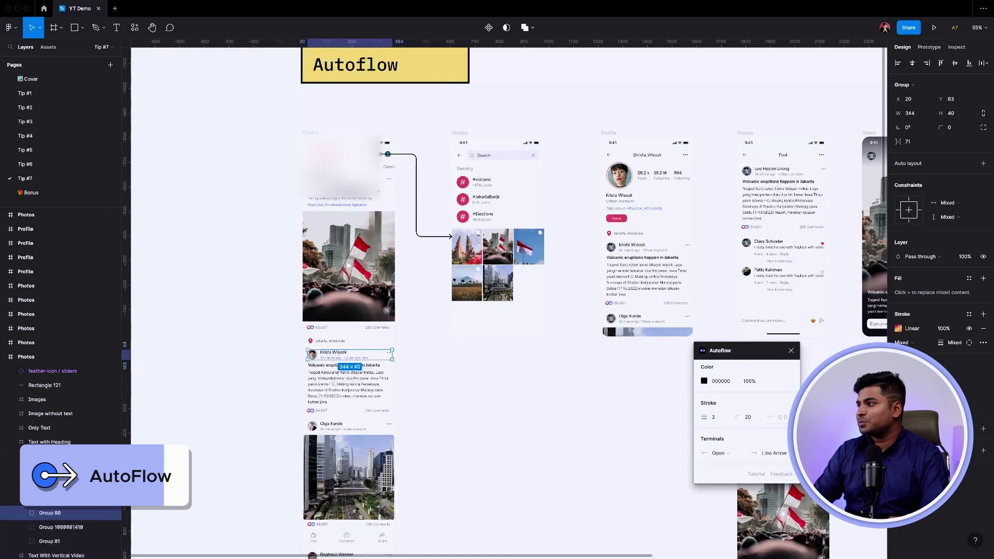
shift+click(647, 233)
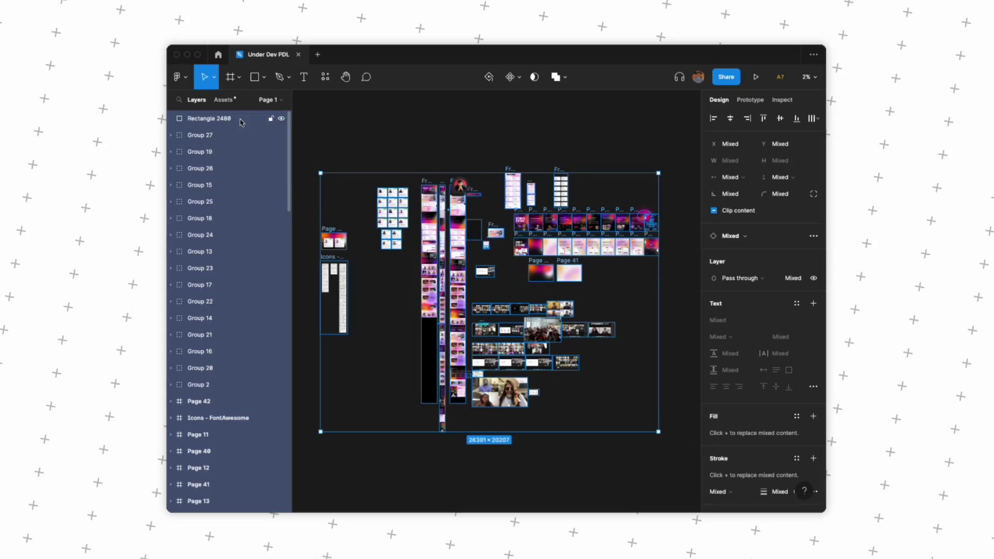
scroll(216, 140, down, 10)
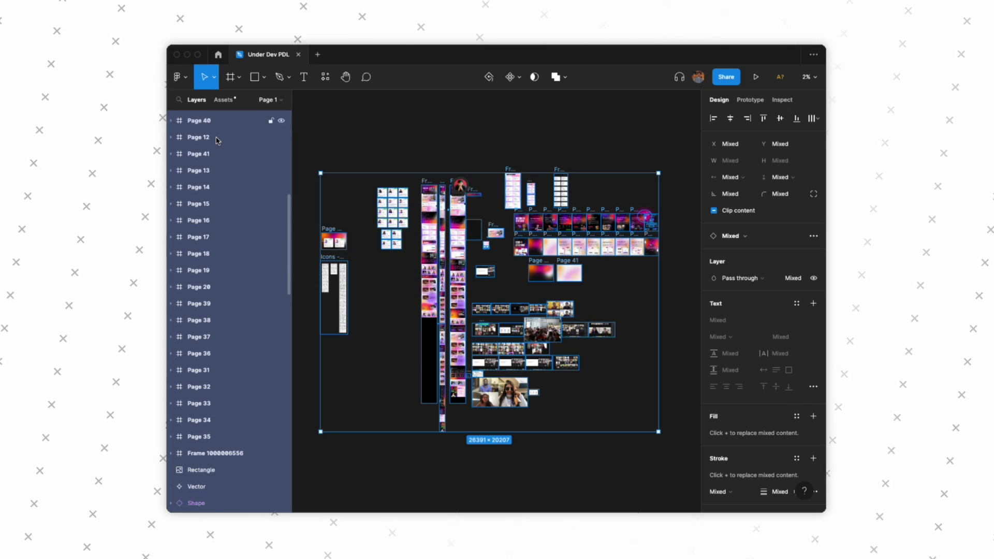
scroll(217, 139, down, 15)
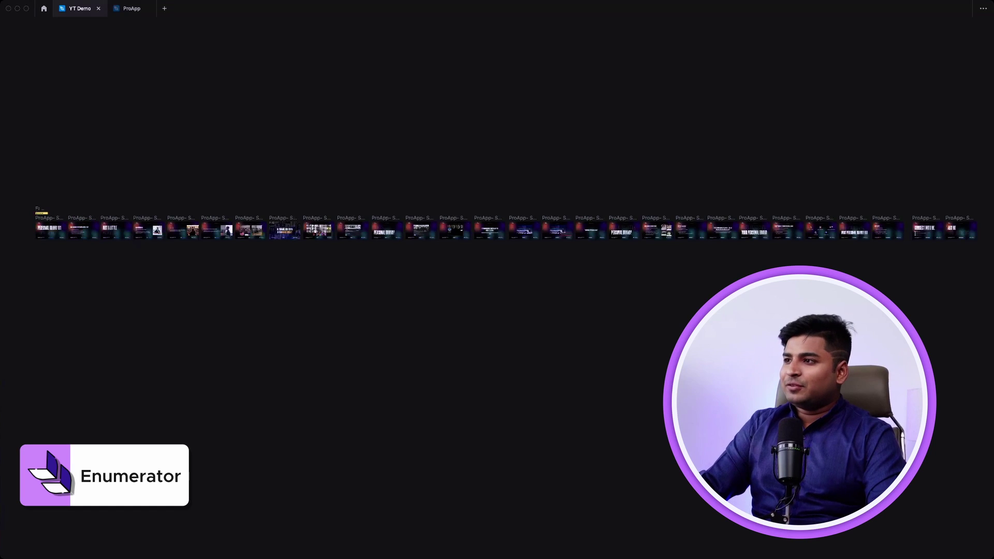
Look through the row of ProApp- Session slides and check their content, order and frame names.
scroll(18, 228, up, 5)
scroll(497, 236, right, 15)
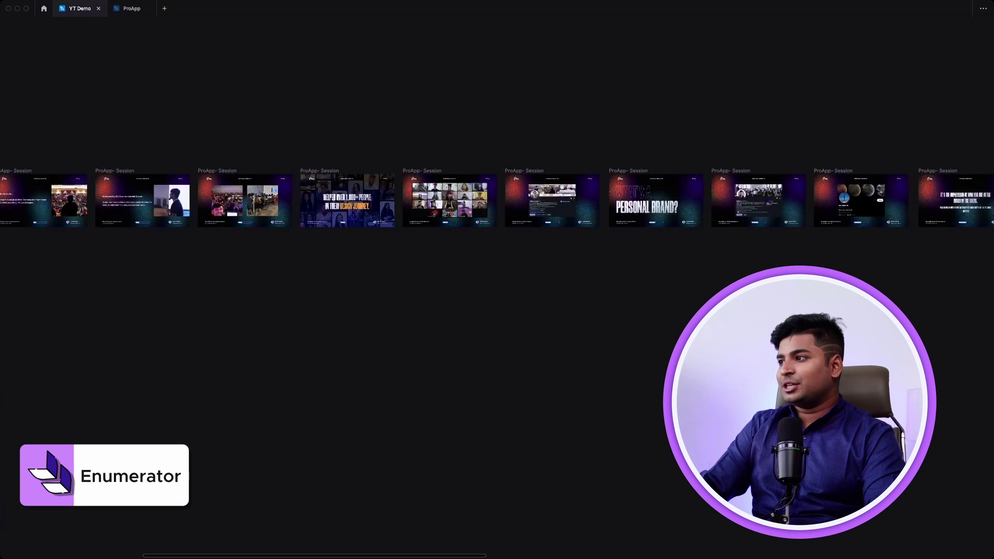
scroll(497, 236, right, 15)
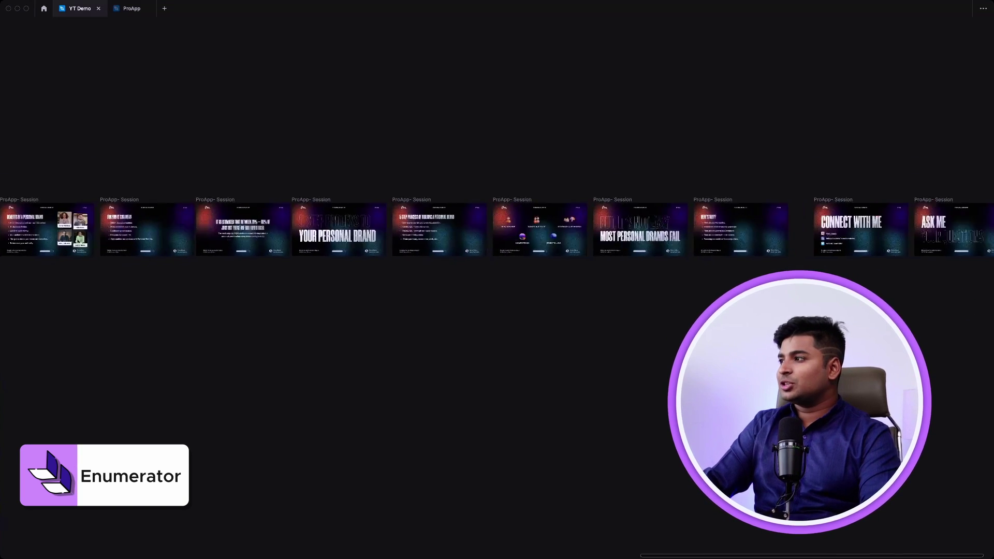
scroll(497, 235, down, 2)
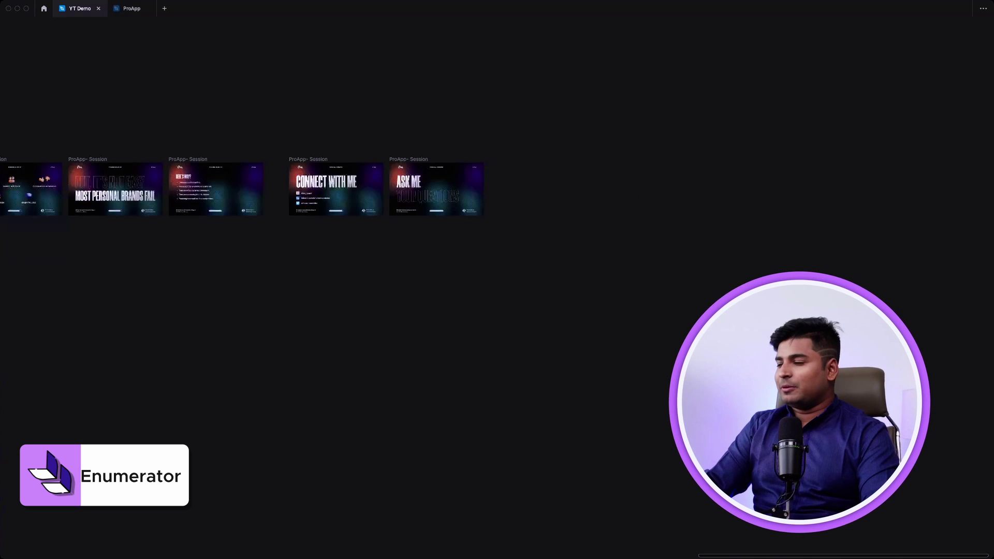
scroll(241, 186, down, 4)
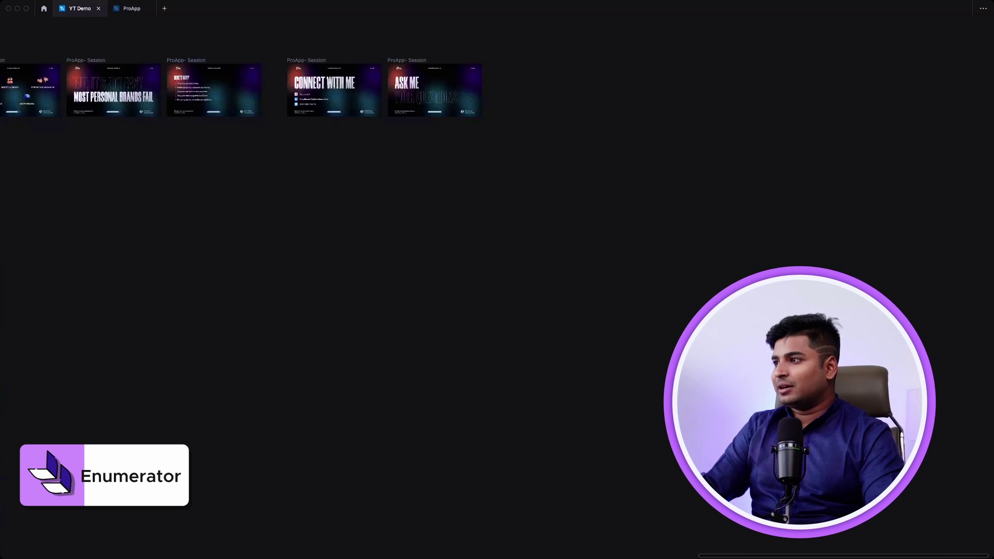
scroll(496, 218, up, 5)
scroll(497, 218, left, 15)
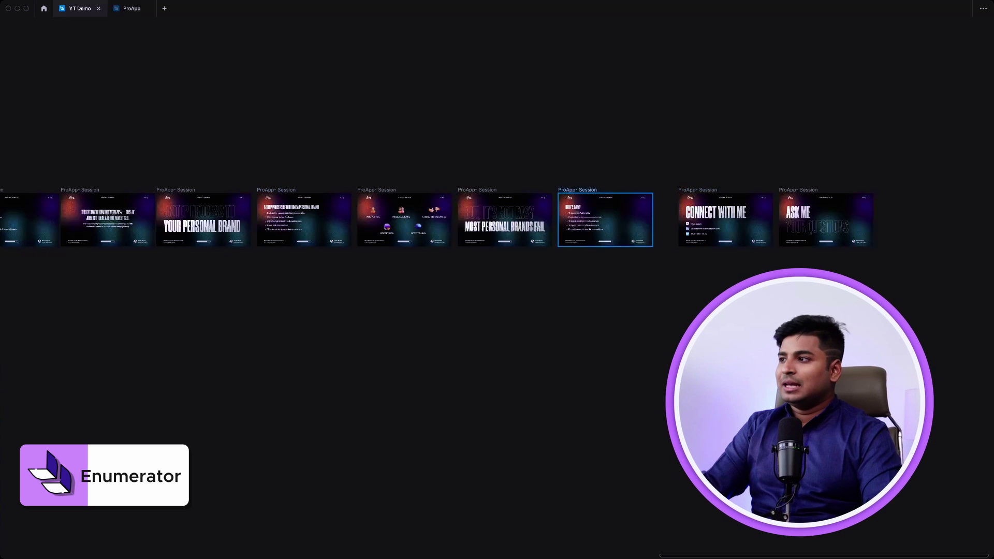
scroll(160, 169, up, 5)
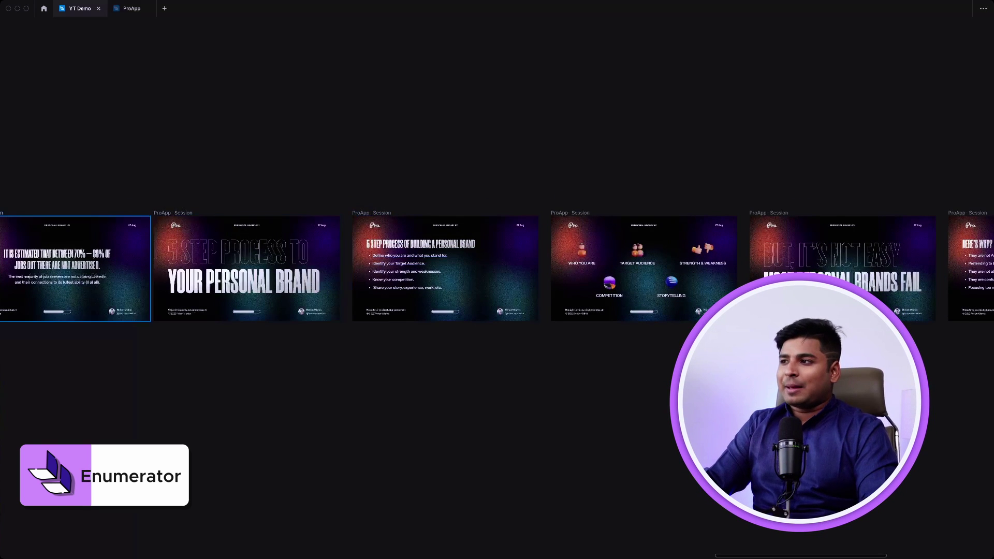
scroll(155, 267, down, 10)
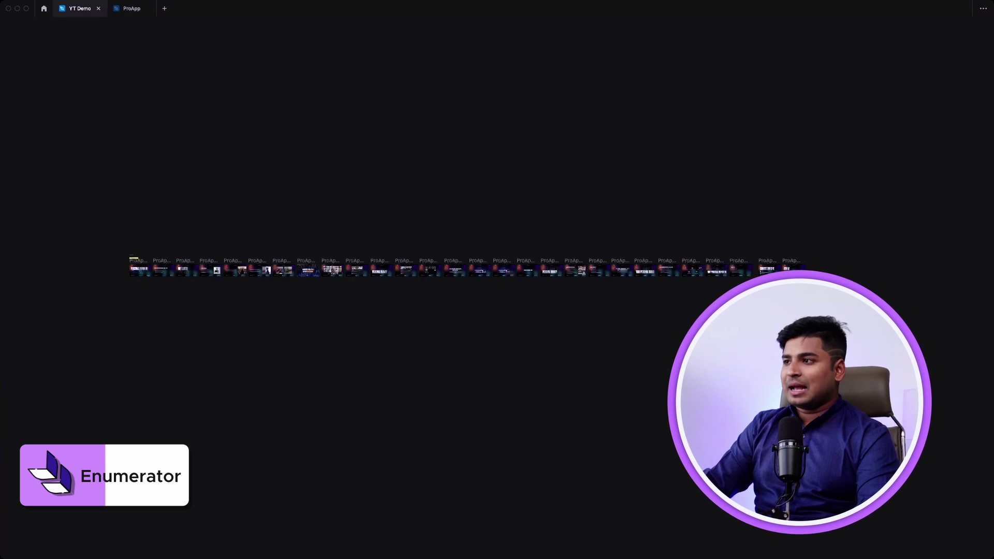
Move the yellow Enumerator title frame higher above the first slide.
scroll(138, 261, up, 8)
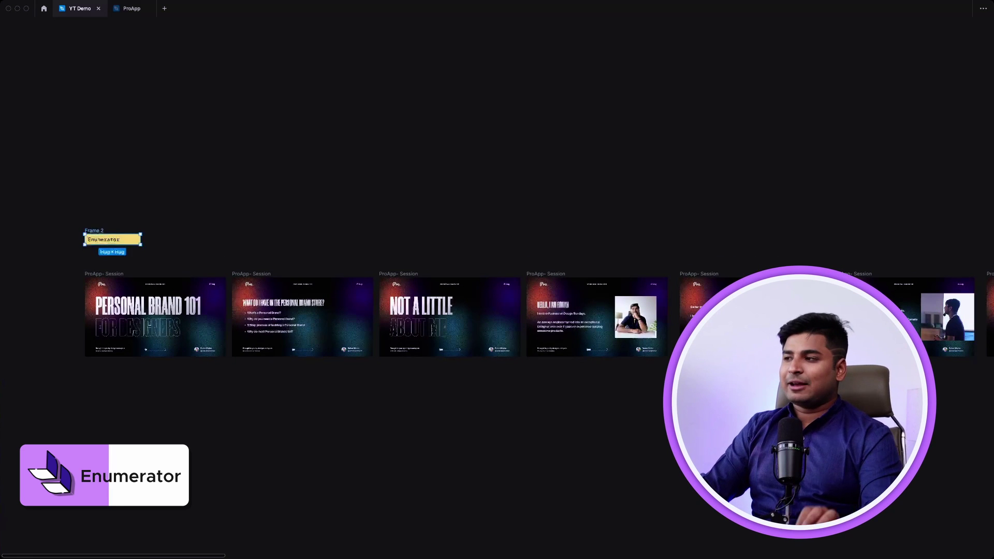
drag(112, 239, 121, 201)
scroll(64, 240, down, 5)
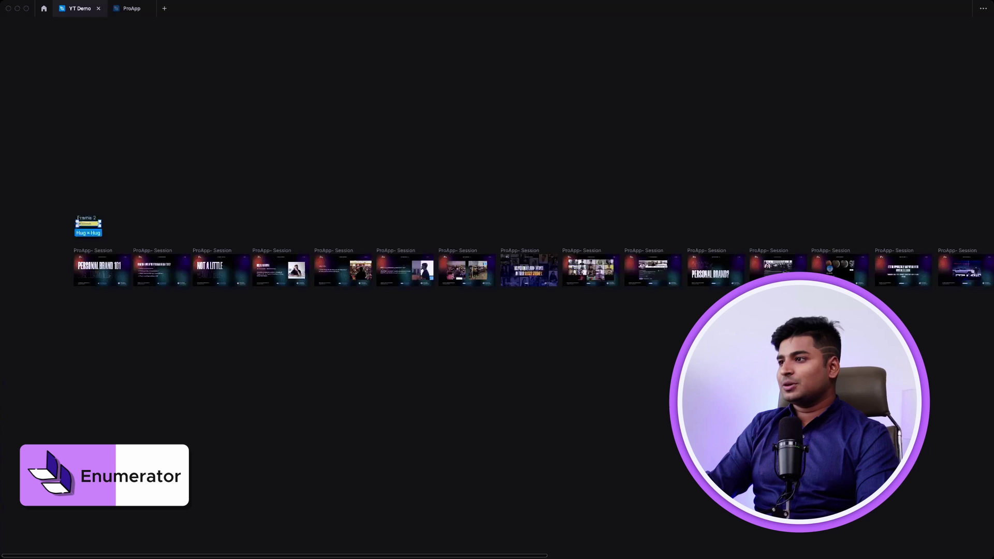
Rename all the ProApp- Session slide frames with Enumerator, using the prefix Proapp, numbering from 1 and frames only.
scroll(55, 238, down, 3)
drag(54, 241, 991, 373)
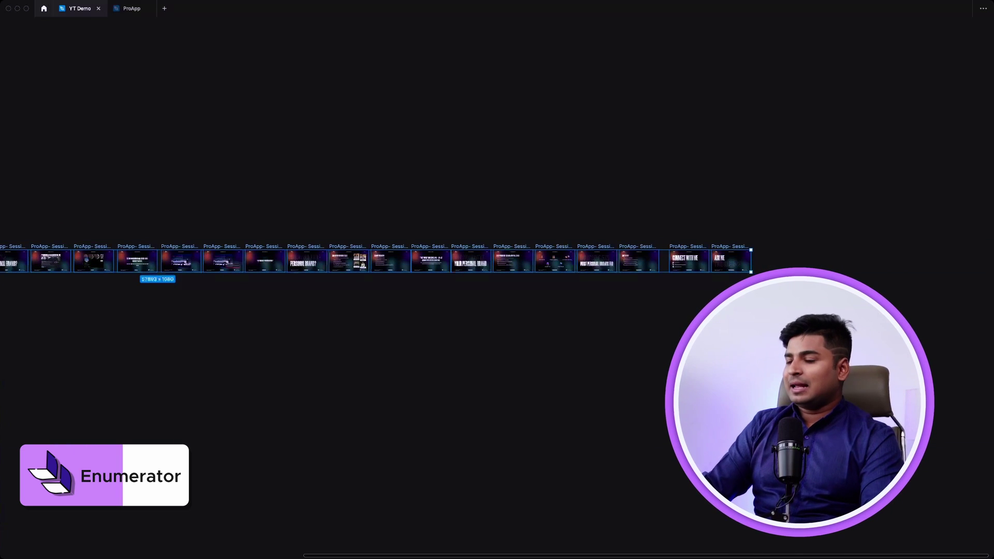
key(super+backslash)
click(11, 28)
mouse_move(25, 131)
mouse_move(25, 149)
click(125, 160)
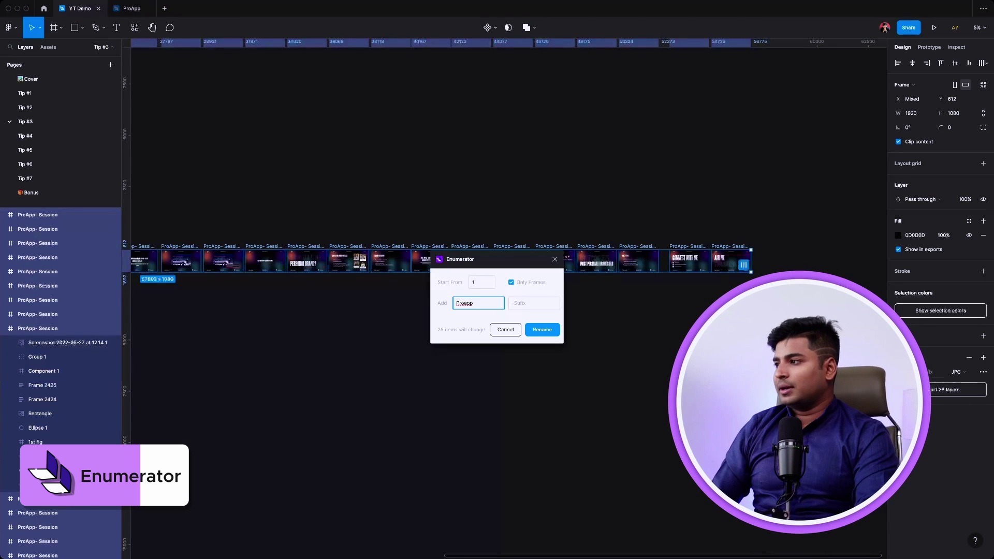
key(Return)
scroll(740, 261, up, 5)
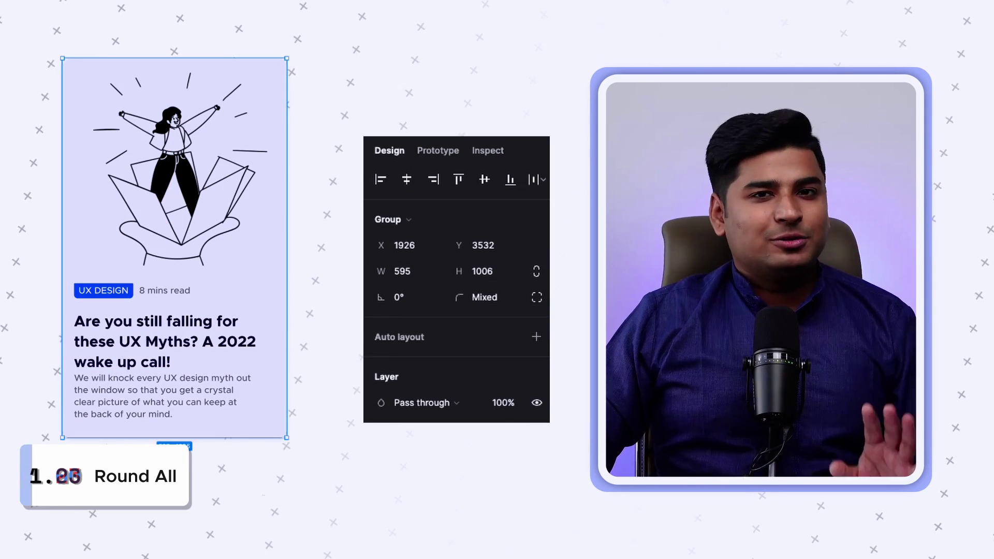
Enlarge the UX design article card group to 665 × 1124.35.
drag(287, 438, 313, 481)
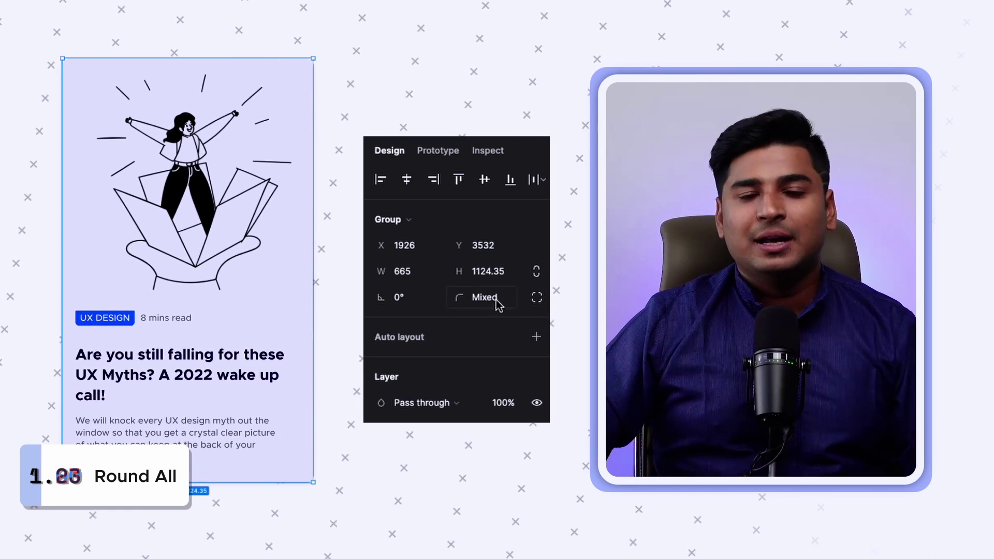
Inspect the dimensions and text values of the order card below the Round all title, including its heading and purple badge.
double_click(211, 379)
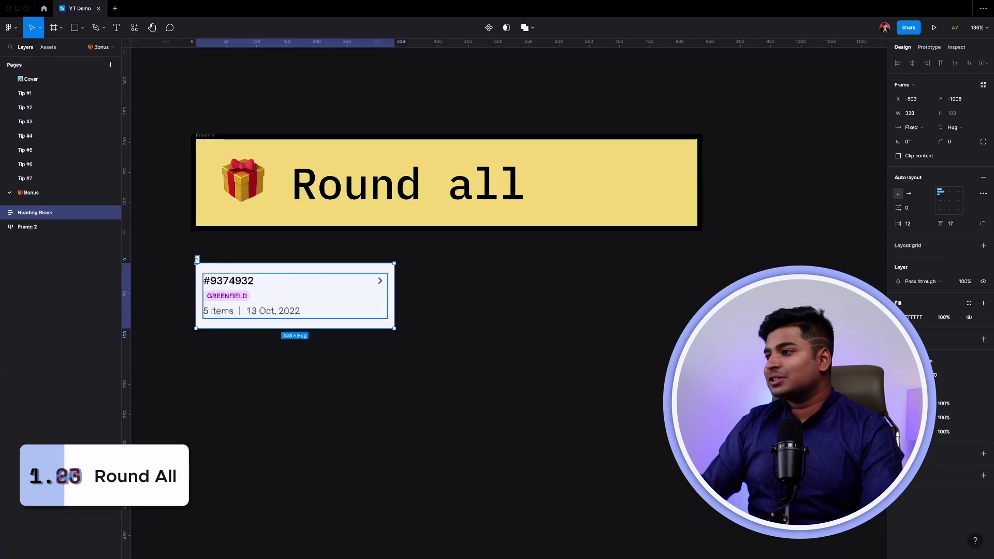
key(Escape)
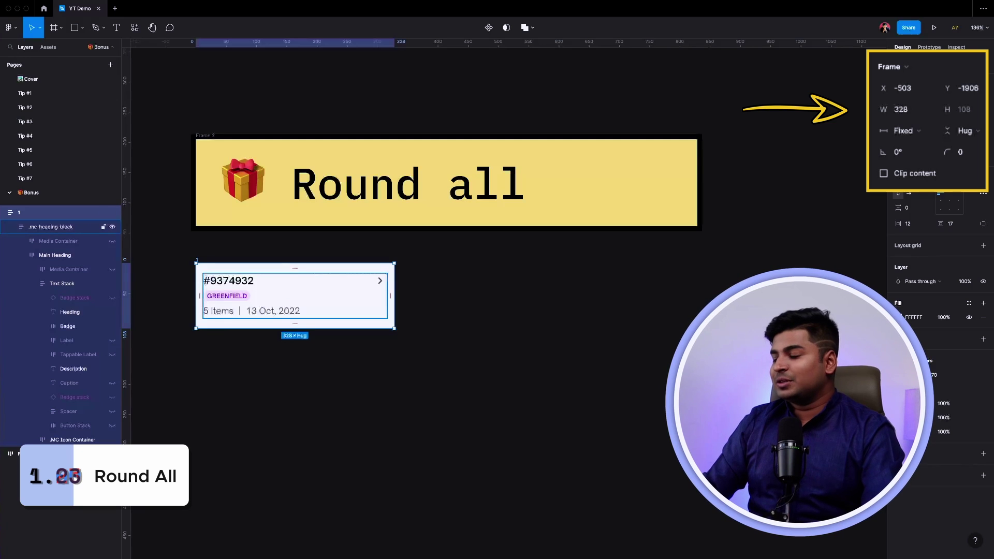
super+click(229, 280)
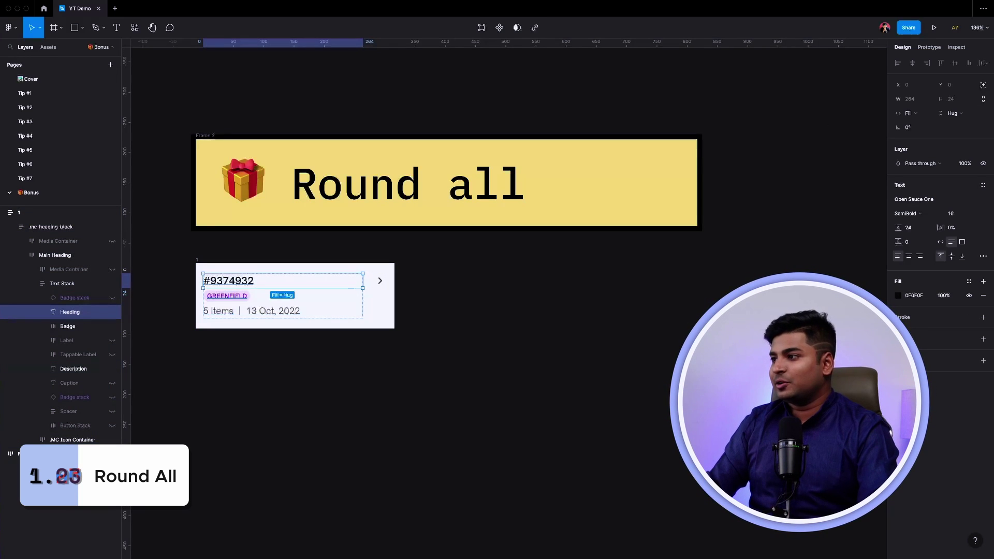
click(227, 296)
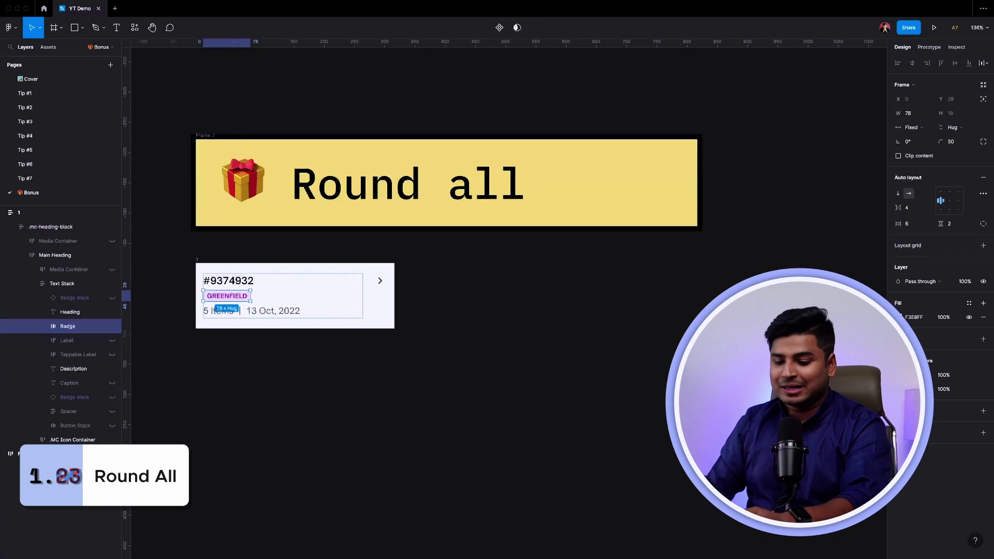
key(Escape)
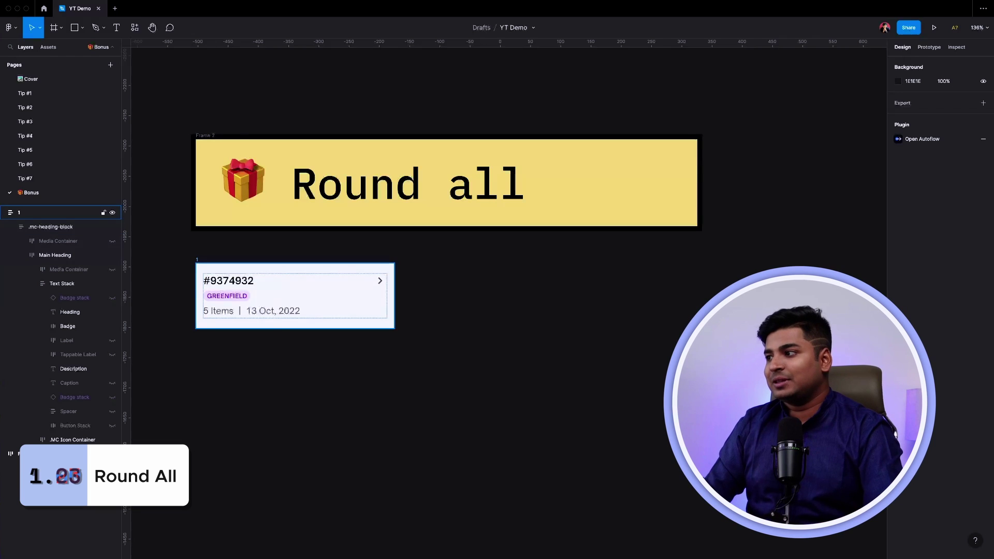
Scale the whole order card up proportionally with the Scale tool to a width of 376.59.
click(241, 270)
key(k)
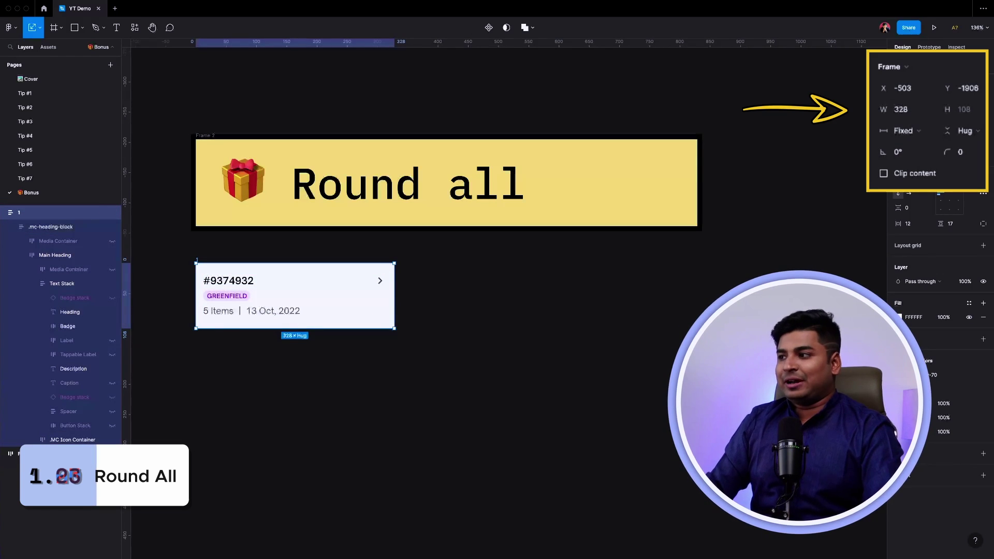
drag(394, 328, 423, 339)
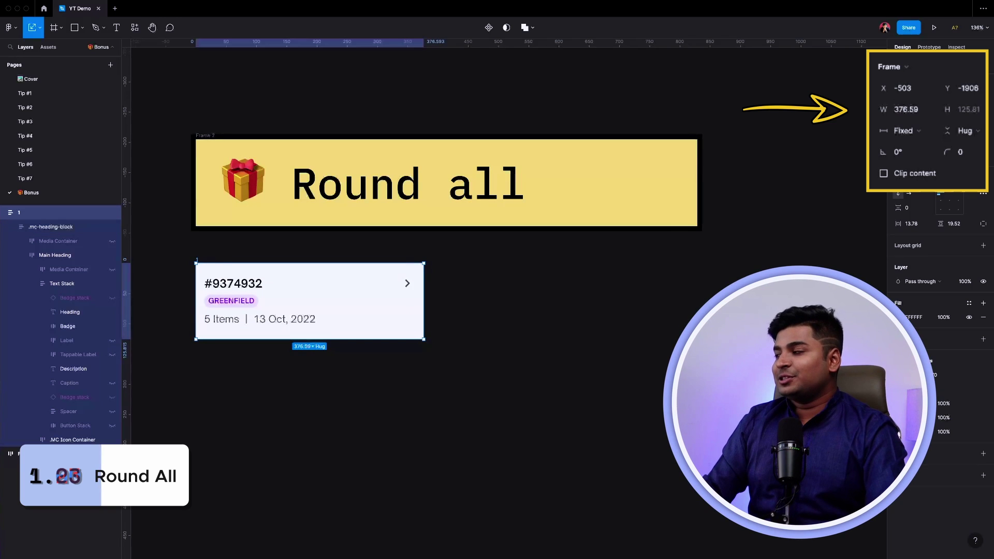
Check the font size, line height and dimensions of the scaled card's description and heading texts.
click(73, 369)
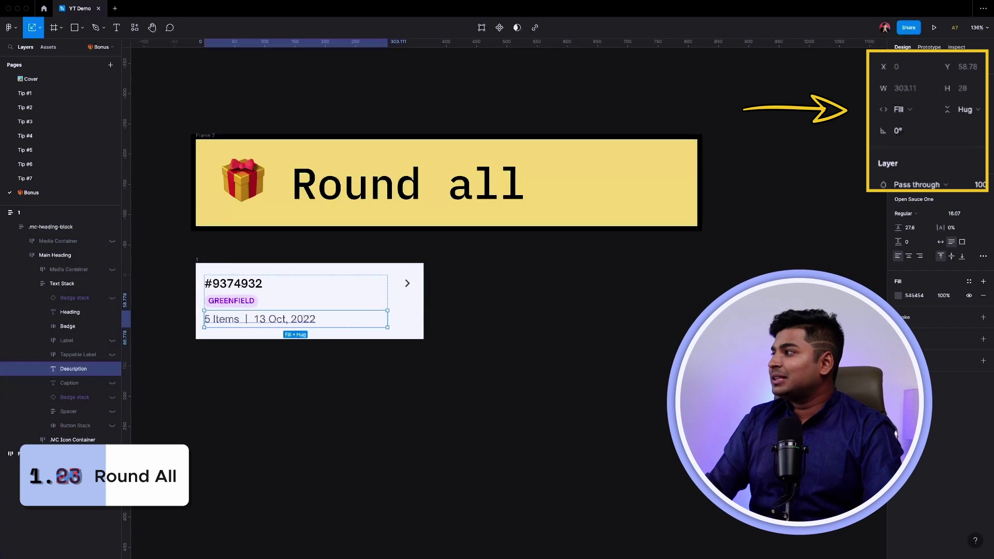
click(233, 283)
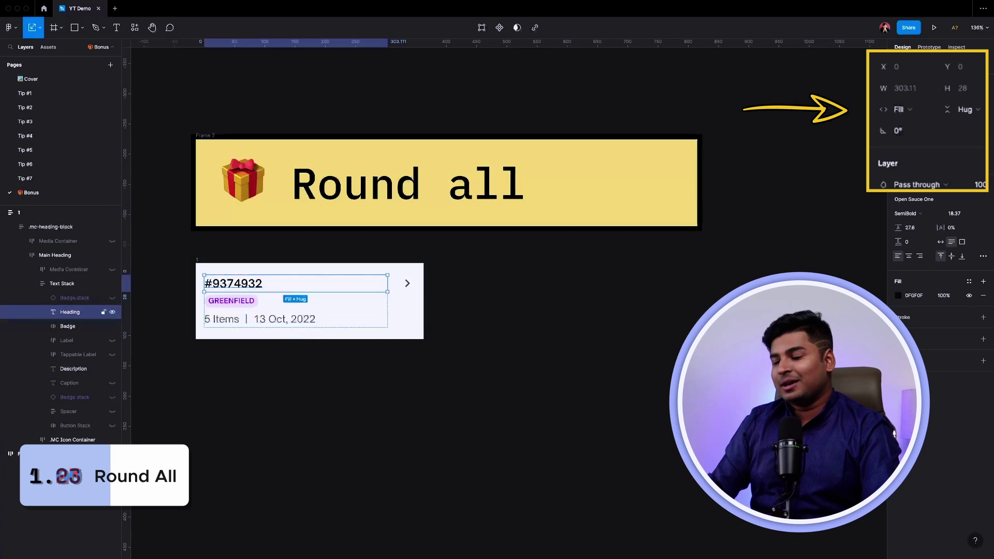
key(Escape)
click(50, 227)
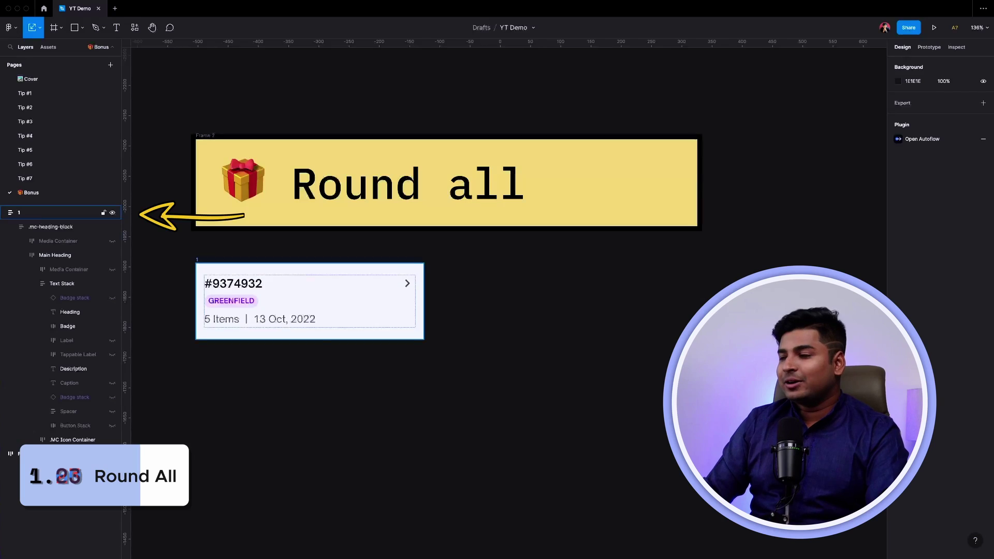
Round the decimal values of the order card with the Round-all plugin, applied only to the selection.
click(60, 212)
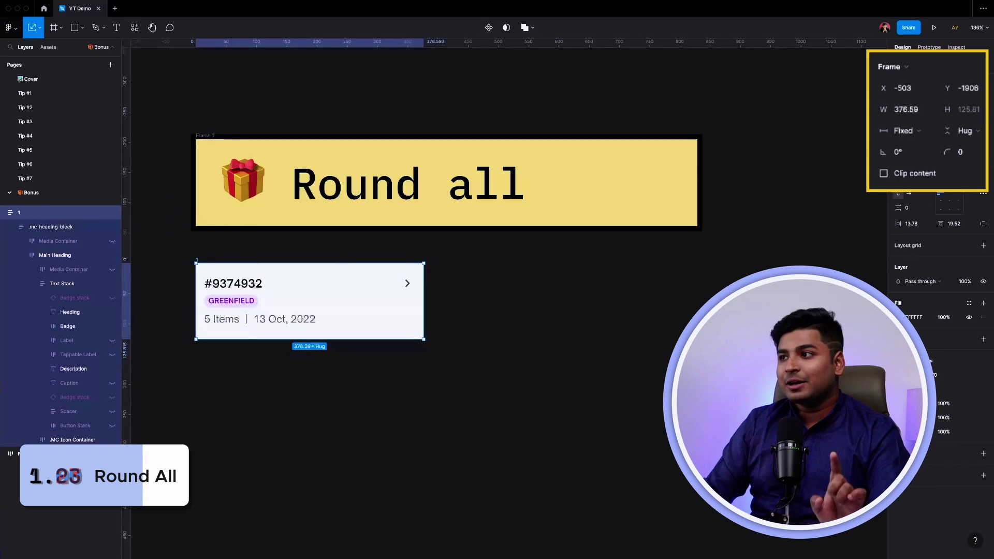
click(10, 27)
mouse_move(41, 149)
click(119, 235)
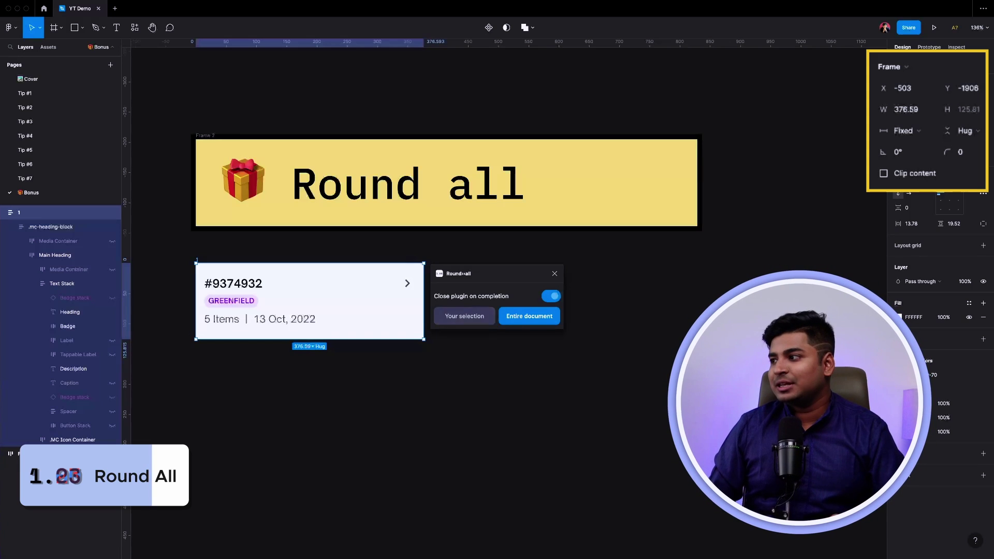
click(465, 316)
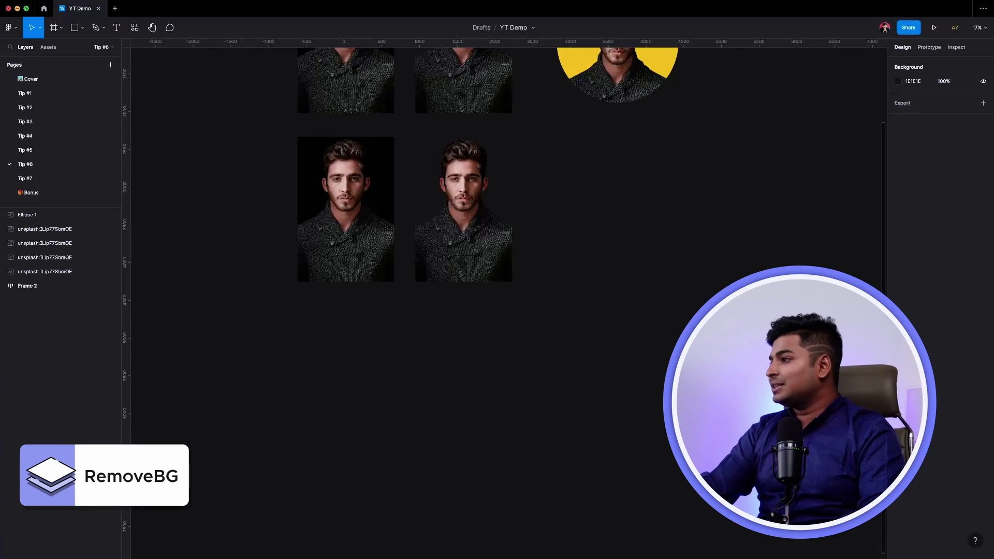
Paste the copied photo of the man in a beret below the last row of portraits and remove its background with Remove BG.
key(super+v)
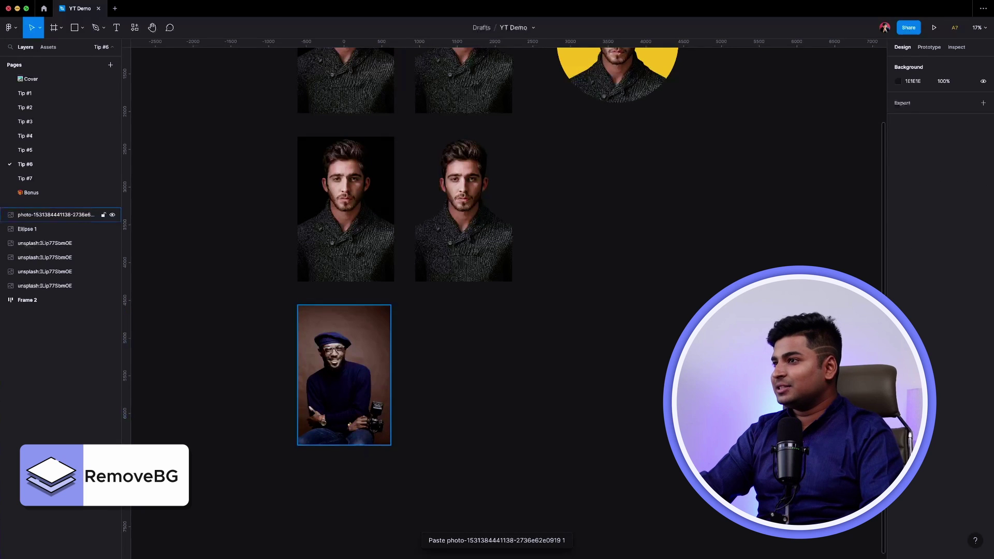
click(8, 28)
mouse_move(29, 160)
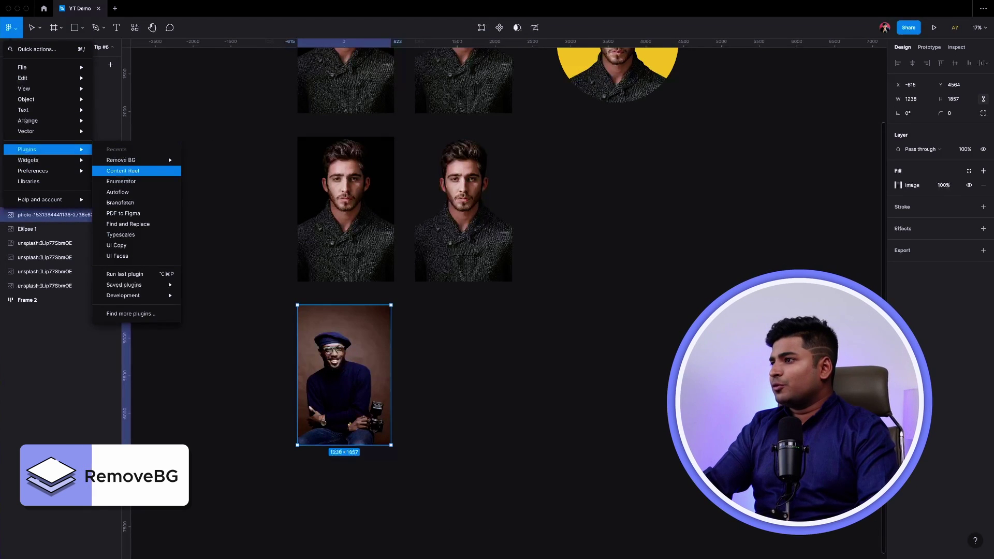
mouse_move(130, 160)
click(207, 160)
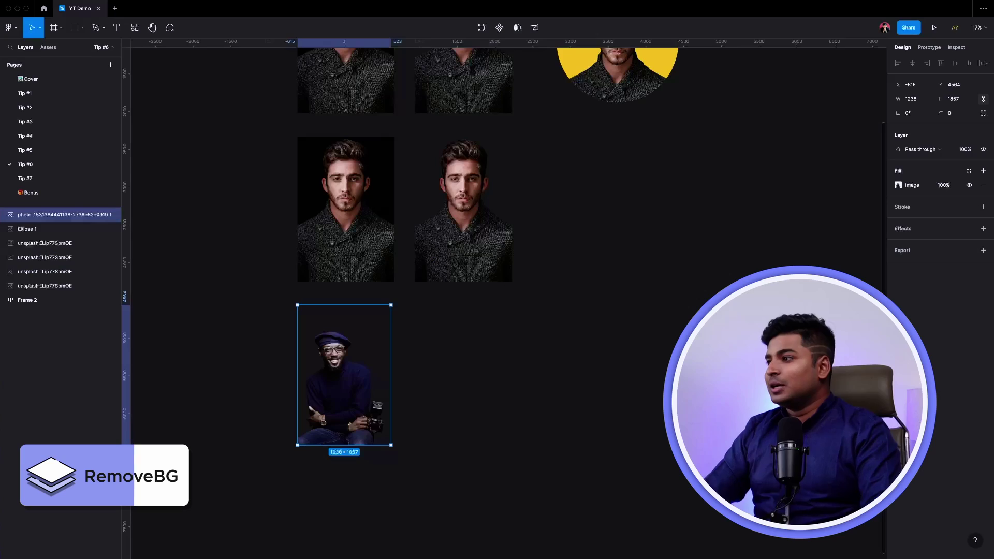
key(Escape)
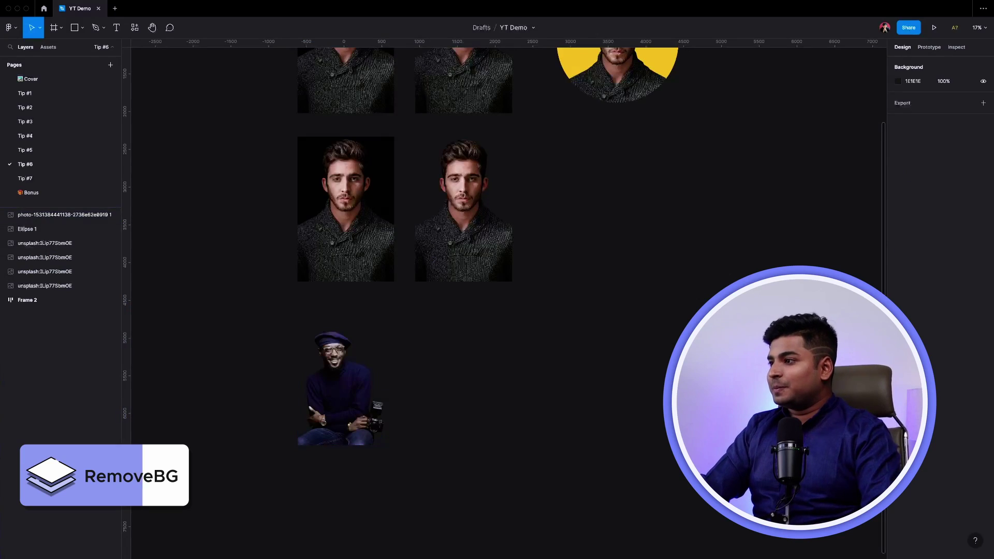
scroll(385, 298, down, 3)
scroll(385, 298, up, 3)
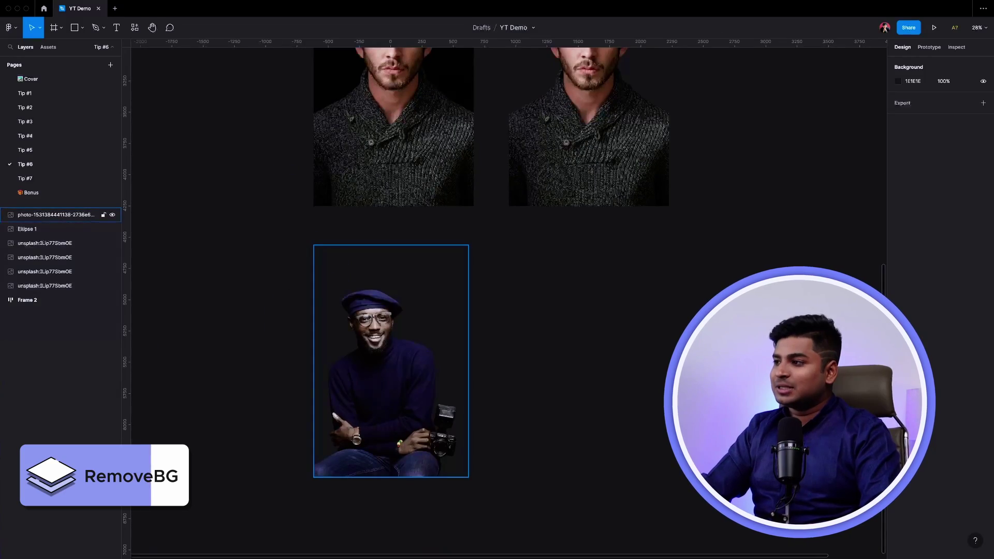
click(52, 214)
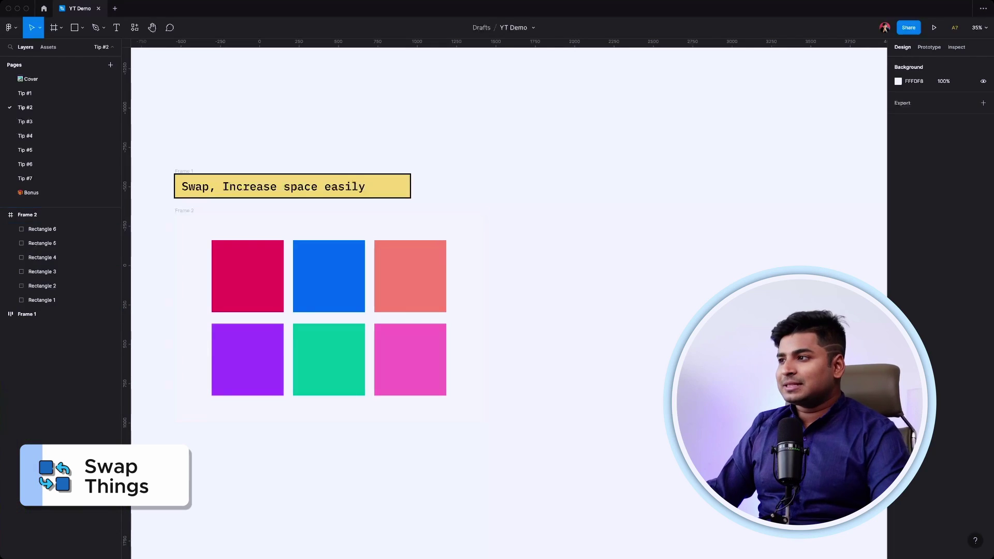
Swap the positions of the red and blue squares in the top row of the coloured grid.
click(28, 214)
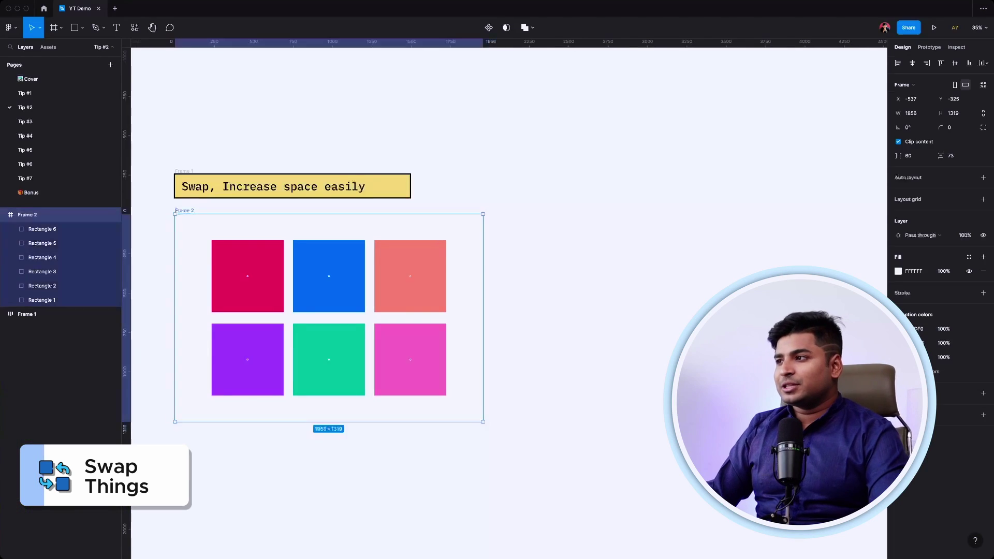
key(Escape)
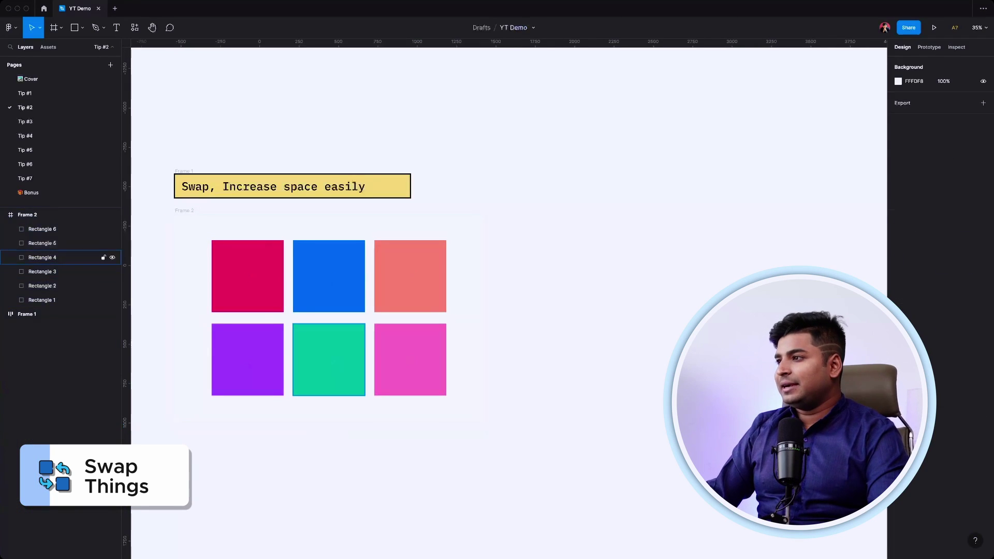
click(77, 229)
shift+click(77, 286)
scroll(261, 292, up, 3)
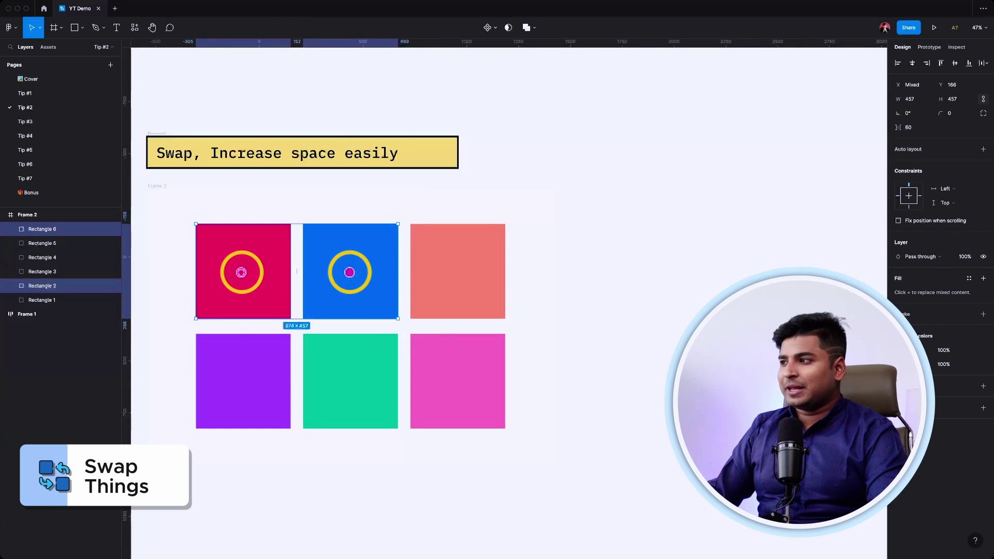
scroll(508, 303, left, 1)
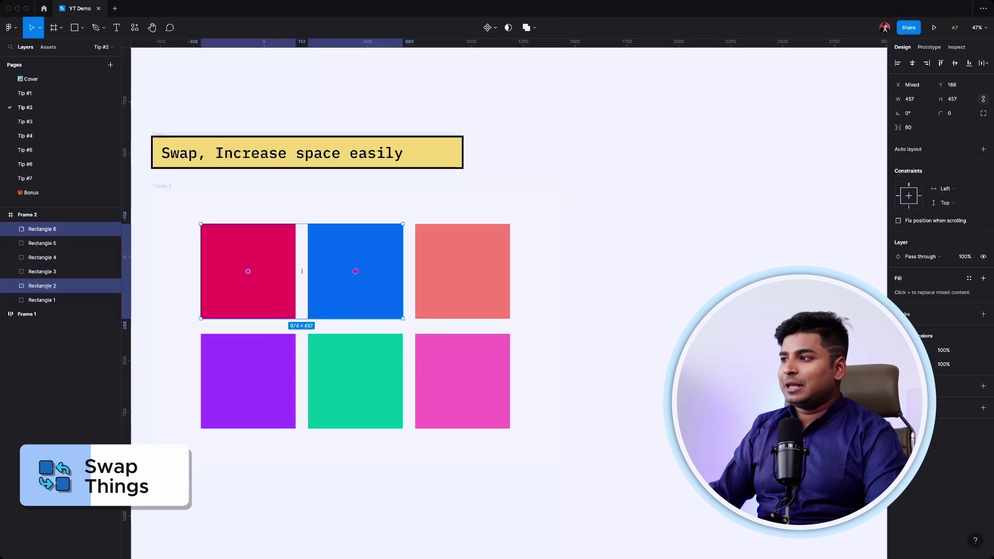
drag(391, 270, 273, 270)
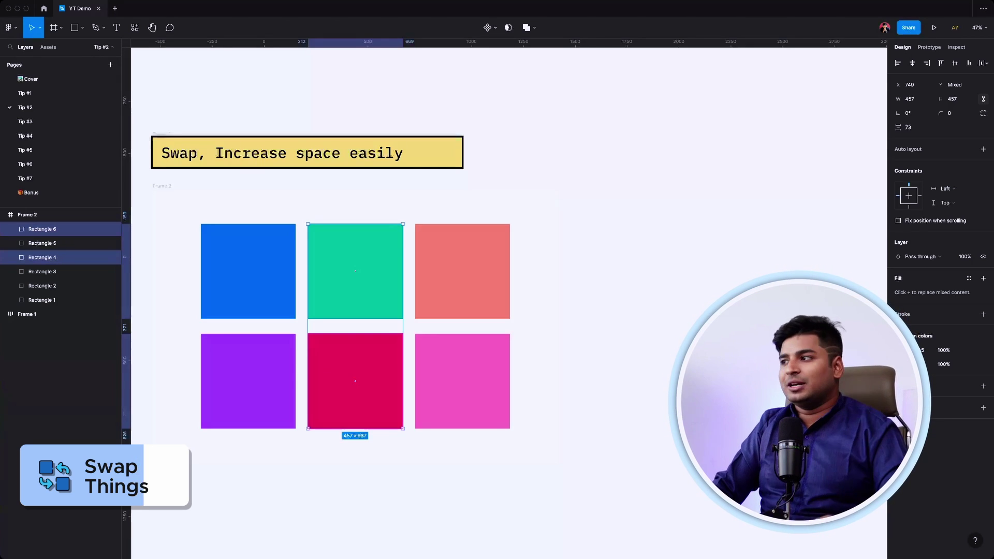
key(Escape)
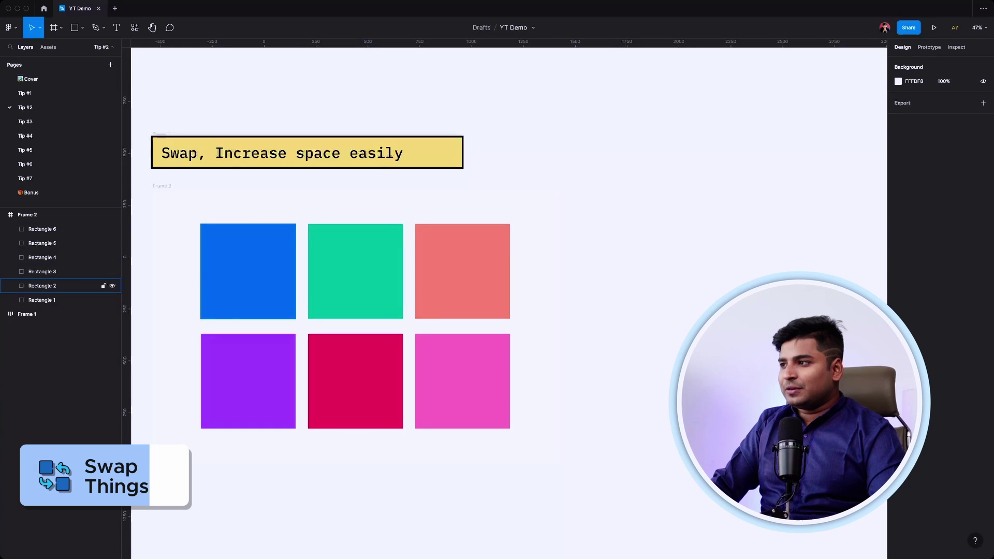
Increase the horizontal spacing between the blue, green and salmon squares of the top row.
click(42, 286)
shift+click(42, 257)
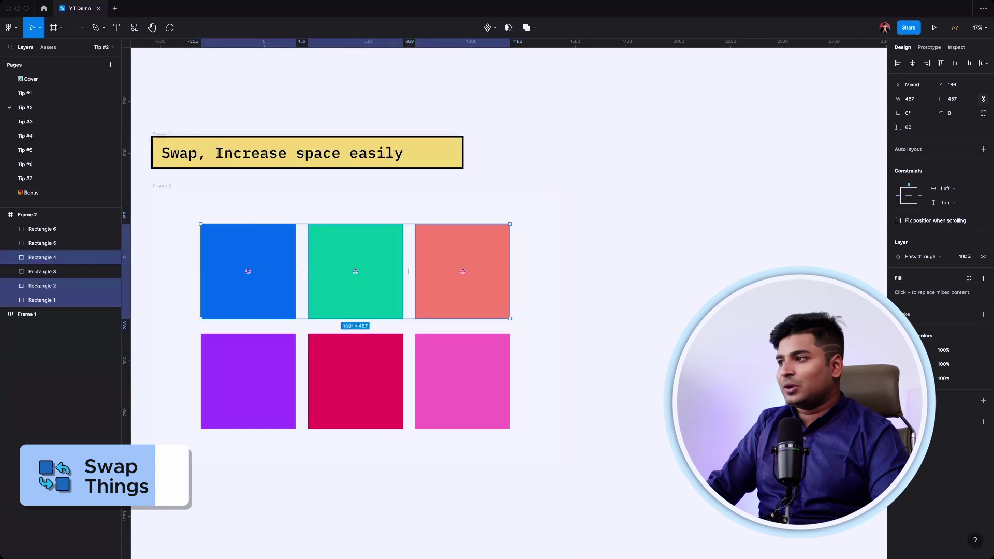
drag(575, 249, 147, 283)
drag(409, 270, 422, 271)
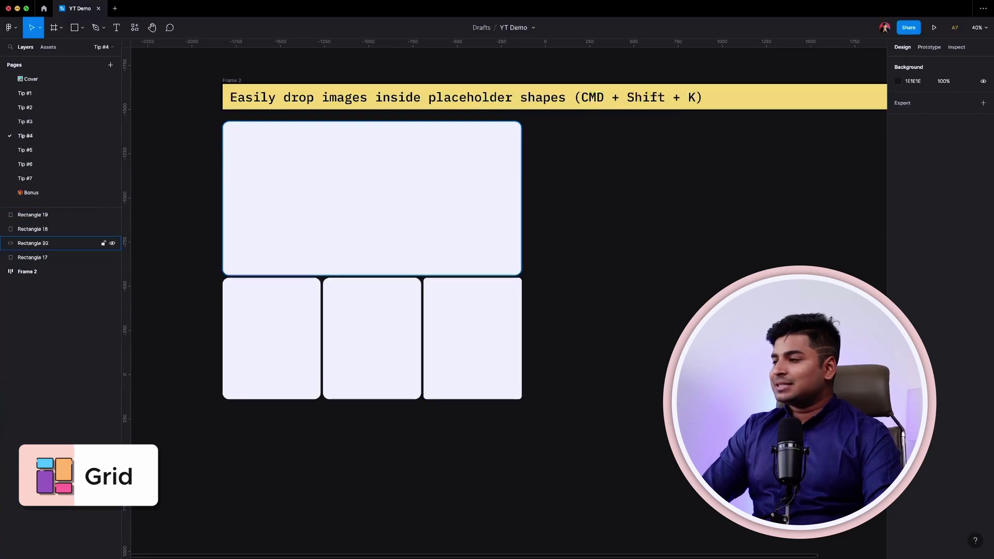
Place four portrait images into the placeholder shapes, one in the large rectangle and one in each of the three smaller ones.
click(372, 198)
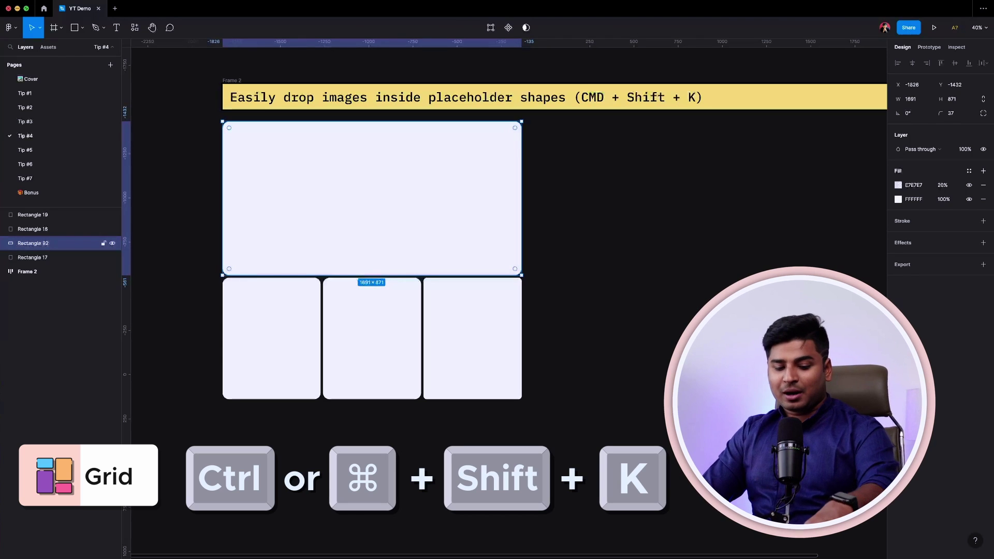
key(super+shift+k)
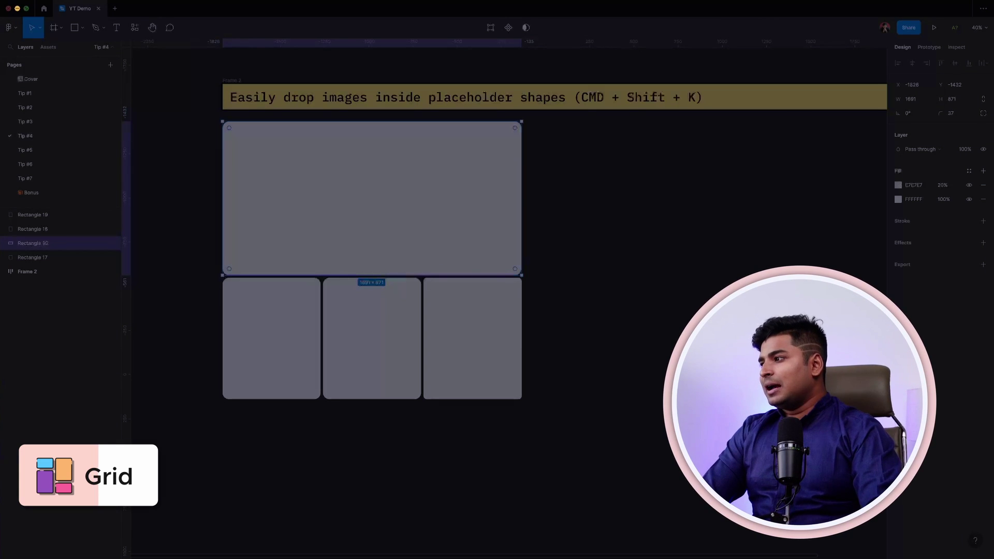
key(Return)
click(487, 269)
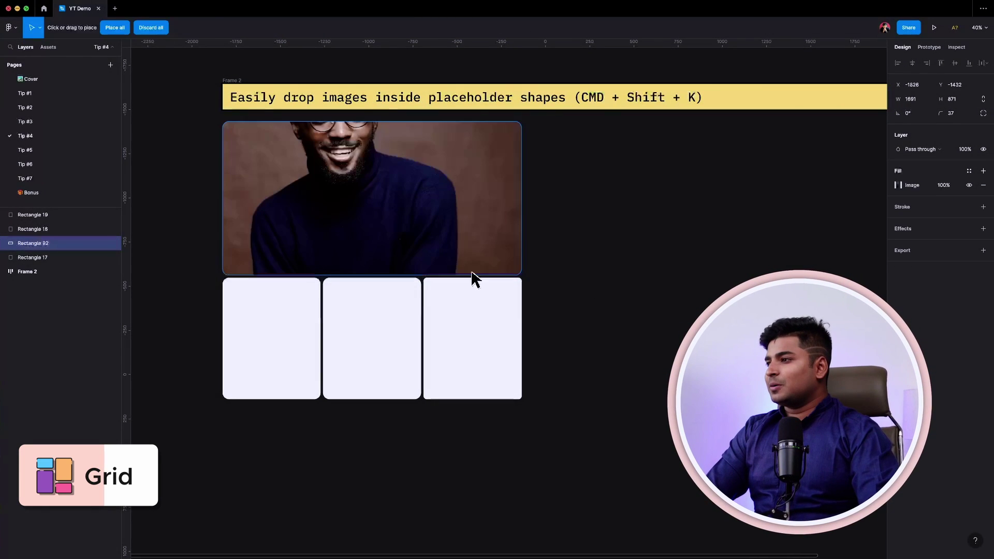
click(295, 381)
click(371, 336)
click(504, 334)
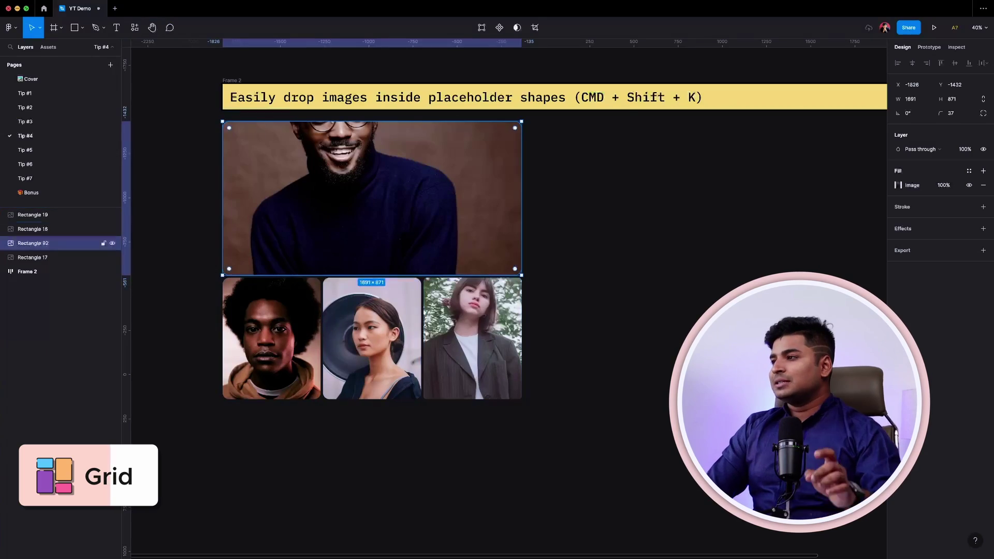
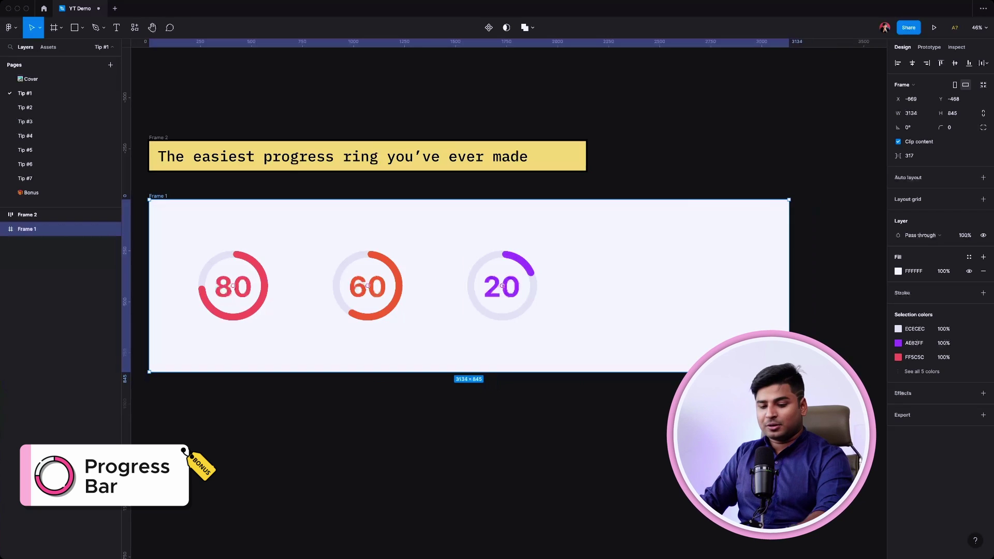
Draw a circle about 323 × 323 in Frame 1, beside the purple progress ring showing 20.
key(Escape)
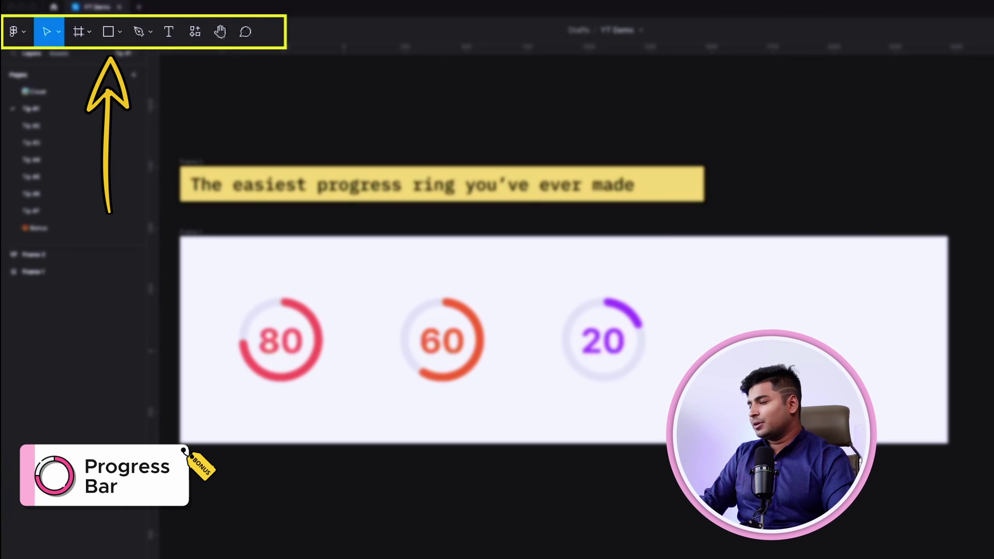
key(o)
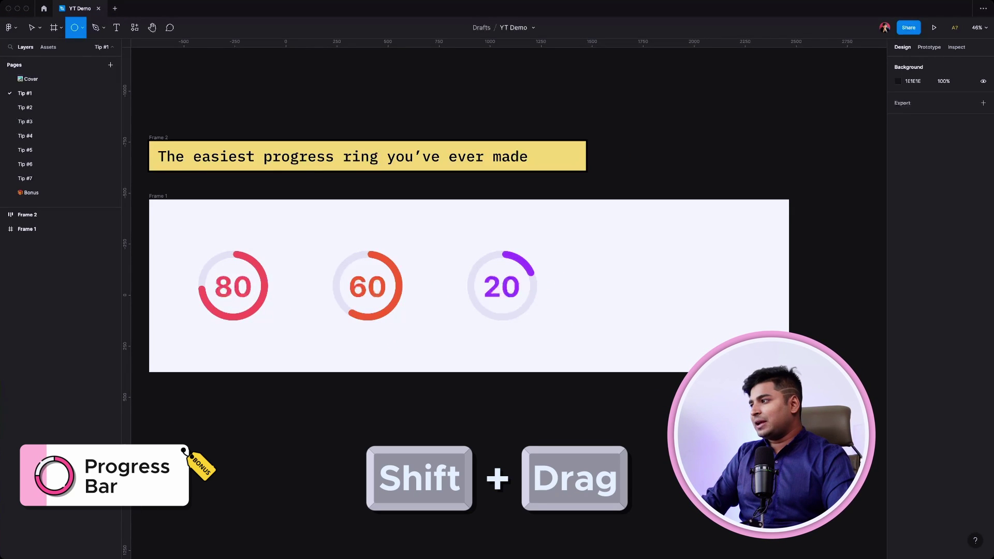
shift+drag(593, 251, 658, 315)
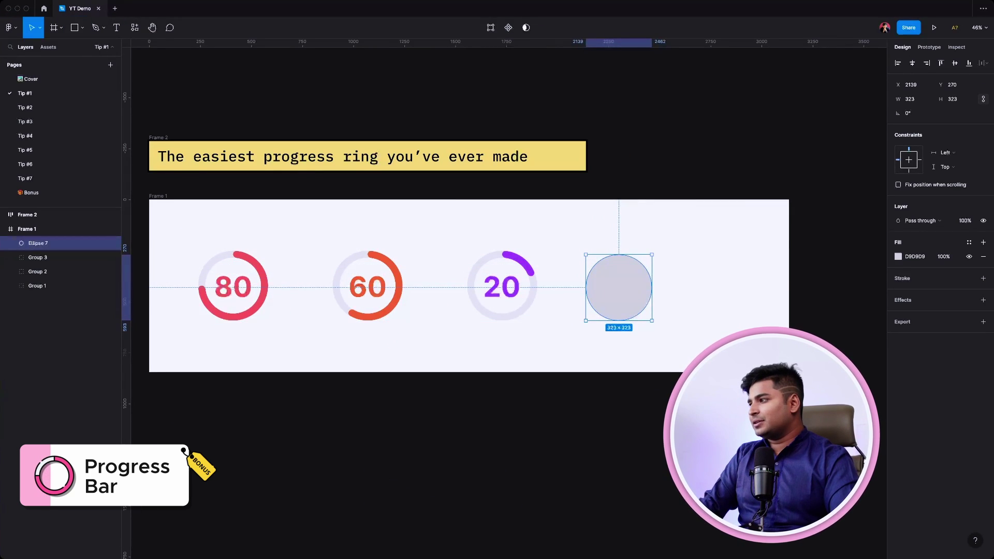
Centre the grey circle vertically beside the purple ring and turn it into an open ring with about a 92% sweep and 76% ratio.
drag(625, 283, 626, 286)
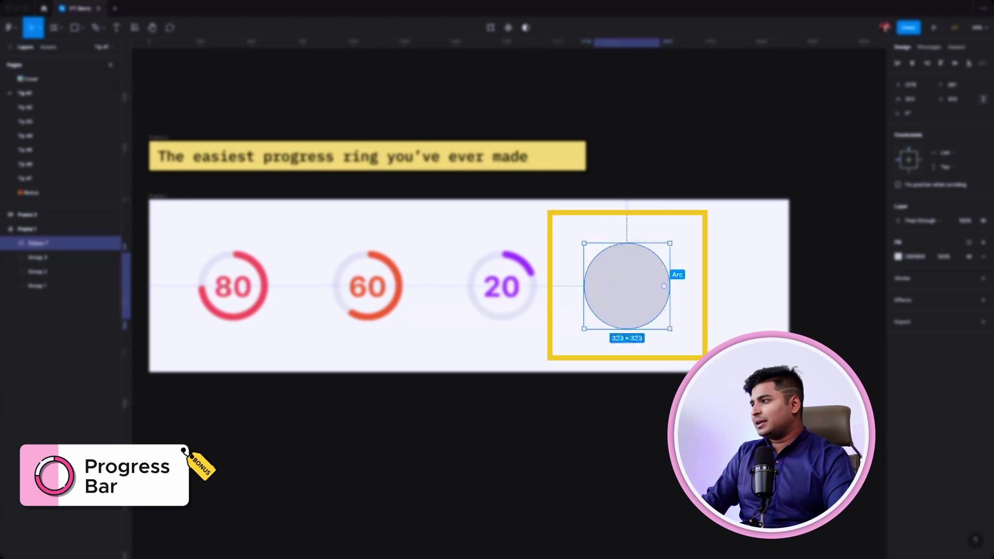
mouse_move(664, 286)
mouse_down()
mouse_move(658, 303)
mouse_move(651, 285)
mouse_move(665, 286)
mouse_up()
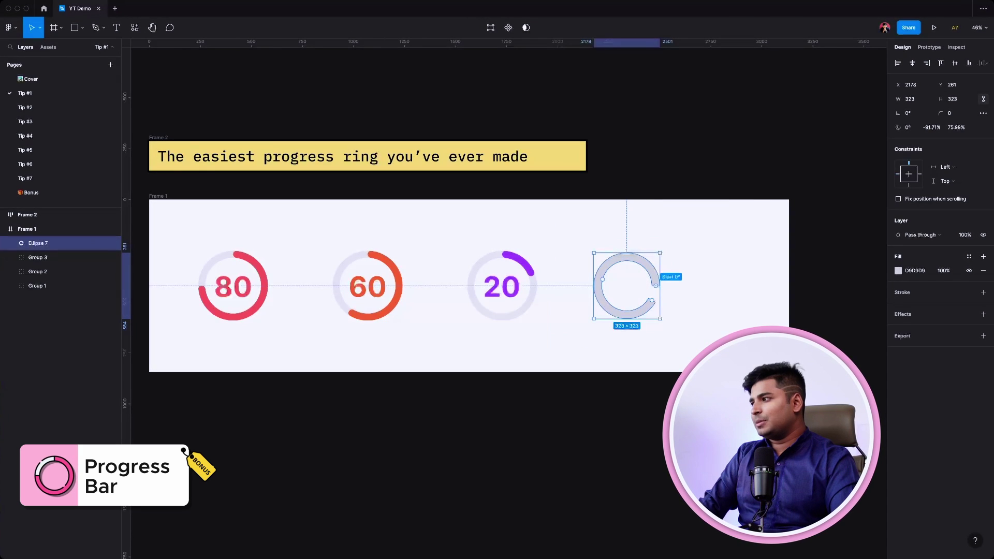
Duplicate the open grey ring beside itself and close the original into a full ring with a 100% sweep.
alt+drag(626, 257, 710, 257)
click(626, 257)
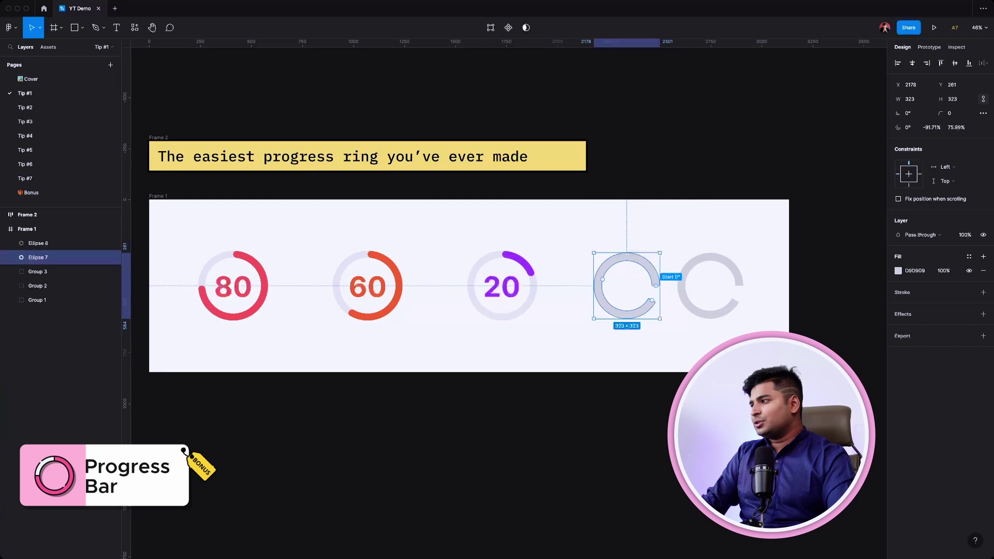
drag(644, 309, 654, 297)
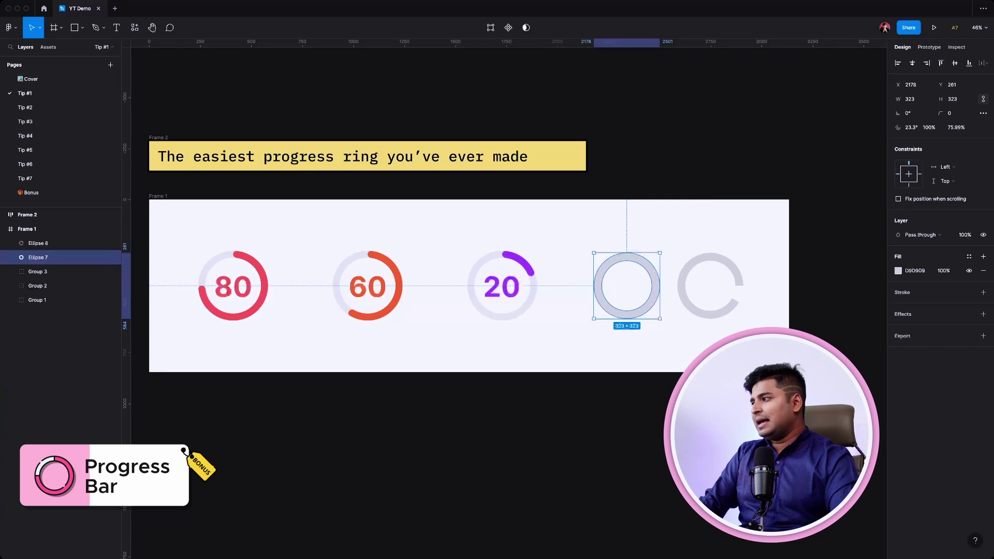
Adjust the duplicate ring's arc to start at -90° with a 75% sweep.
click(737, 286)
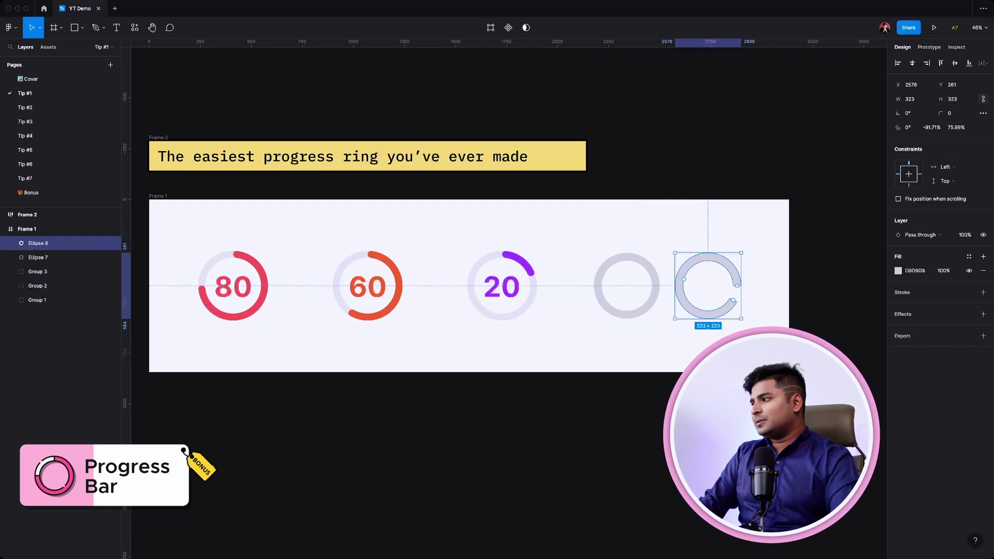
drag(737, 285, 708, 256)
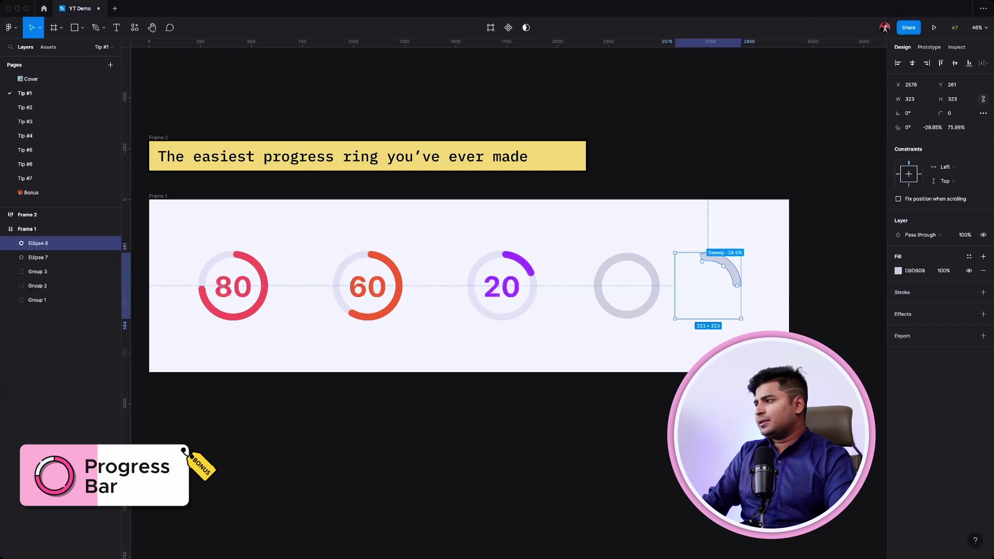
drag(735, 285, 678, 285)
key(Escape)
click(737, 282)
key(Escape)
click(681, 297)
key(Escape)
click(679, 290)
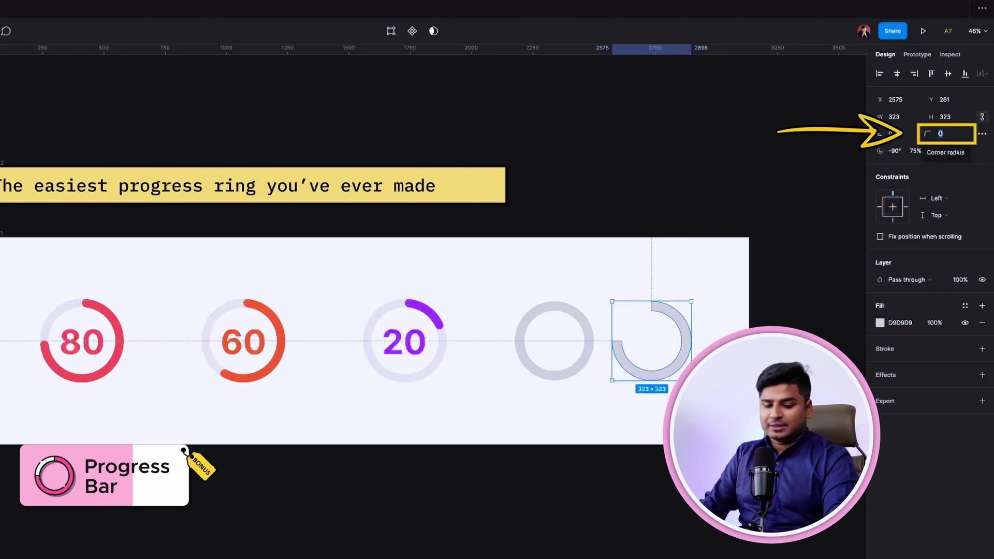
Round the arc's ends with a corner radius of 175 and place the arc exactly over the full grey ring.
text(175)
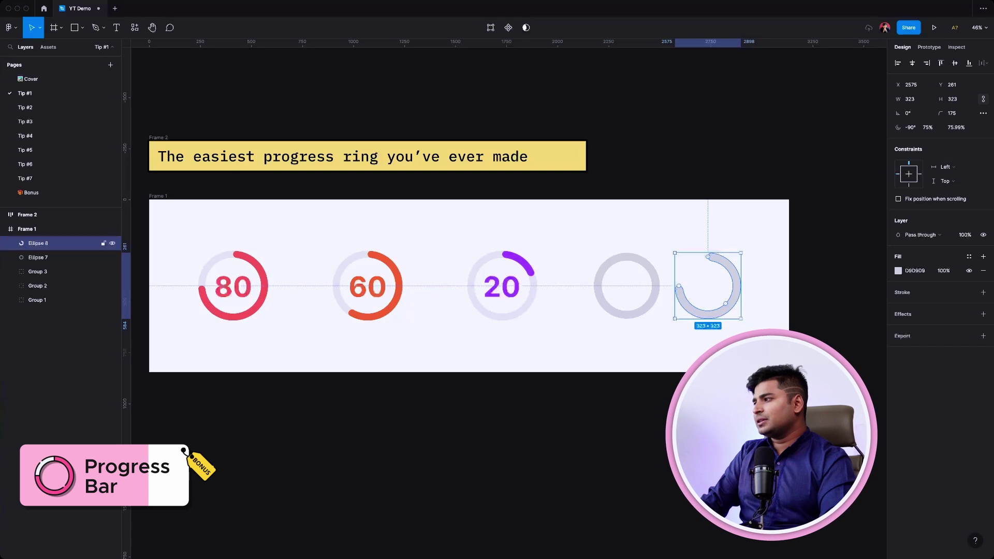
drag(708, 285, 626, 286)
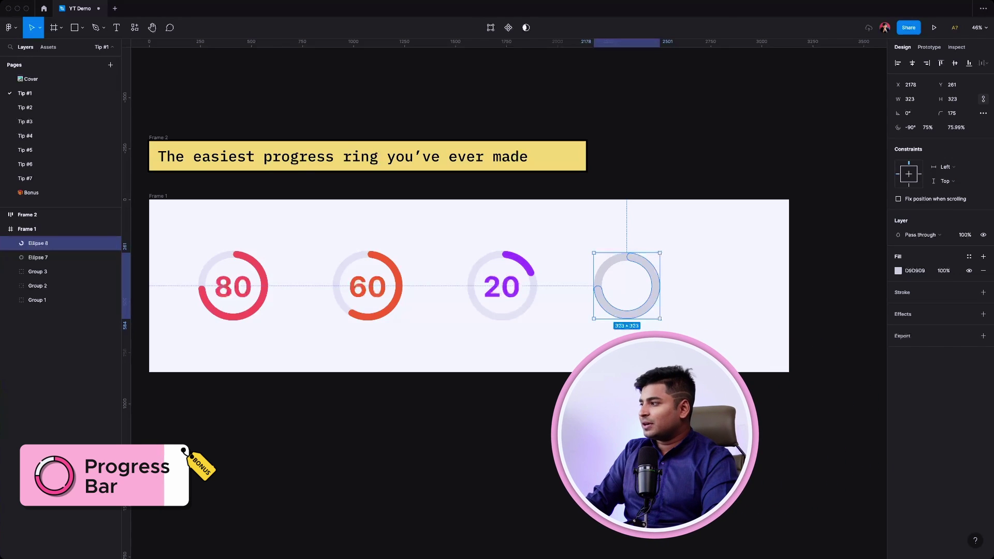
Fill the 75% arc with a salmon red colour.
click(898, 270)
click(865, 481)
key(Escape)
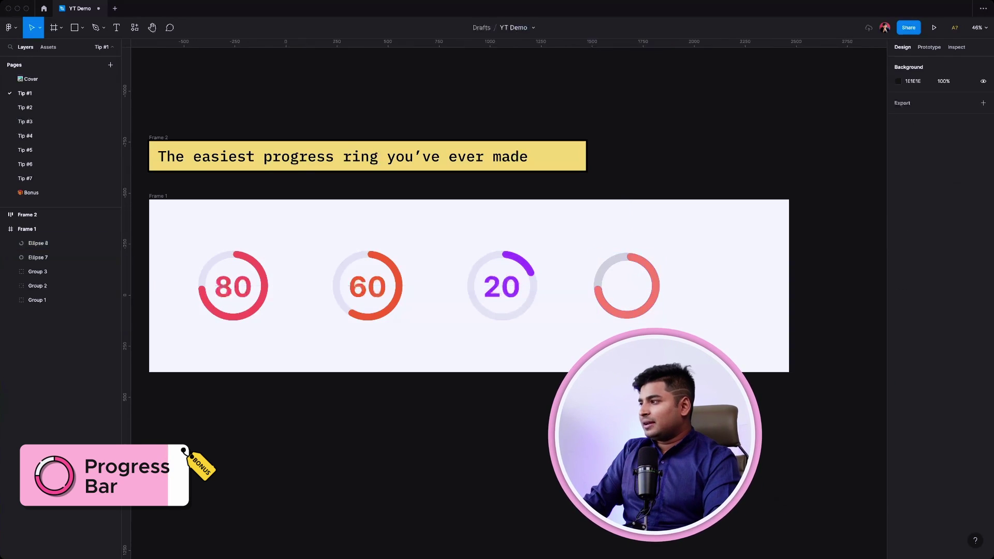
Add a bold black text label reading "75%" beside the new progress ring.
key(t)
click(685, 289)
text(30)
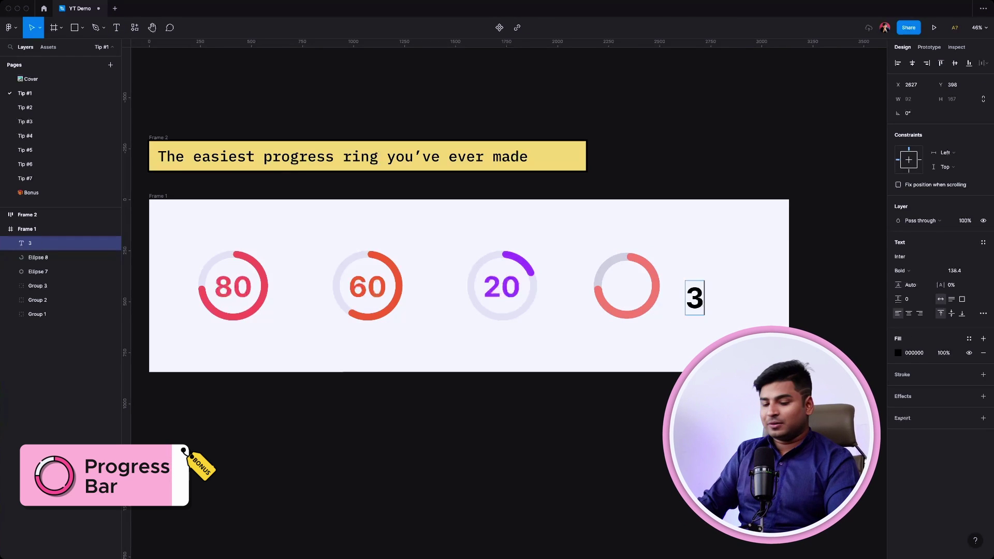
key(BackSpace)
key(BackSpace)
text(75)
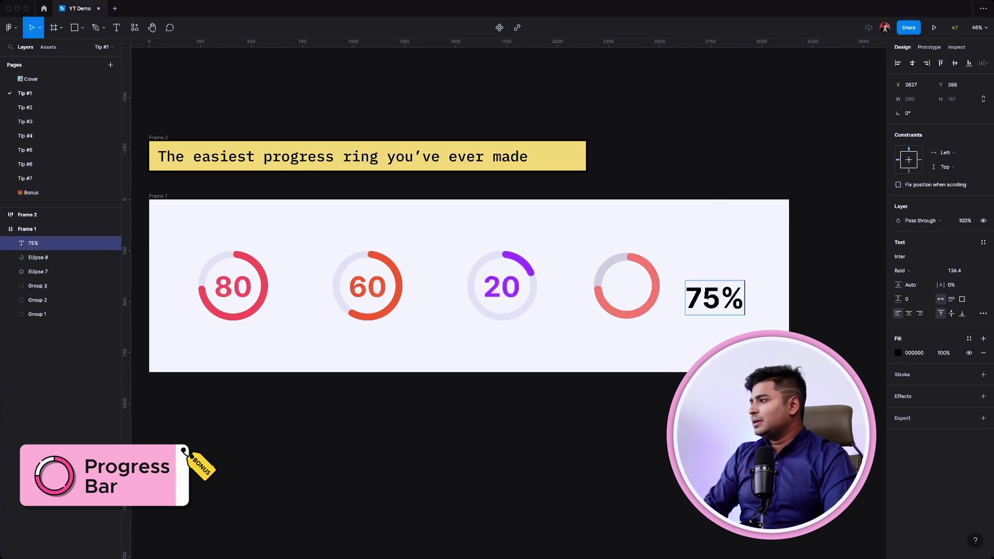
key(Escape)
Scale the "75%" label down to about 184 × 106 and centre it inside the new progress ring.
drag(744, 280, 645, 275)
drag(627, 286, 627, 286)
key(Escape)
Recolour the full grey background ring behind the salmon arc to a light lavender matching the other rings.
click(603, 268)
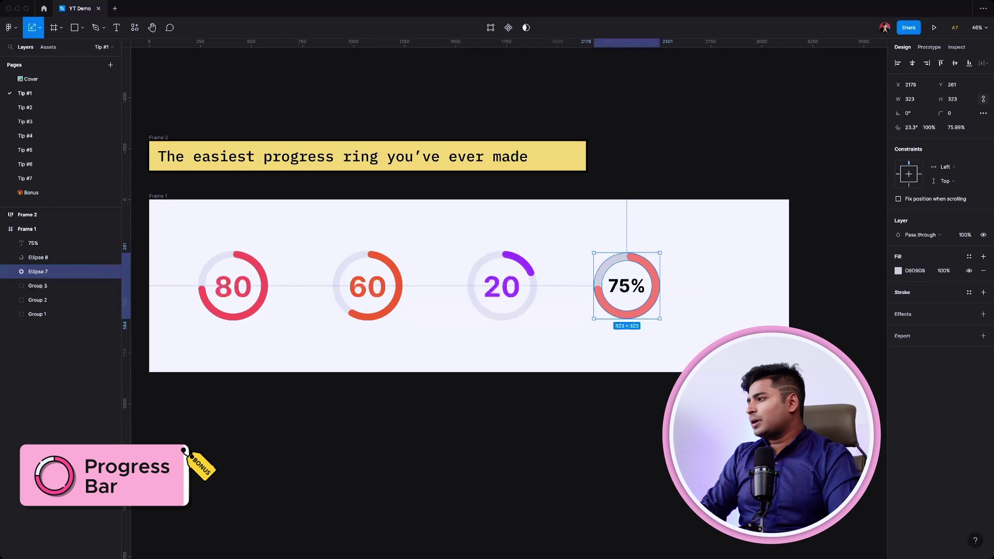
click(898, 271)
key(Escape)
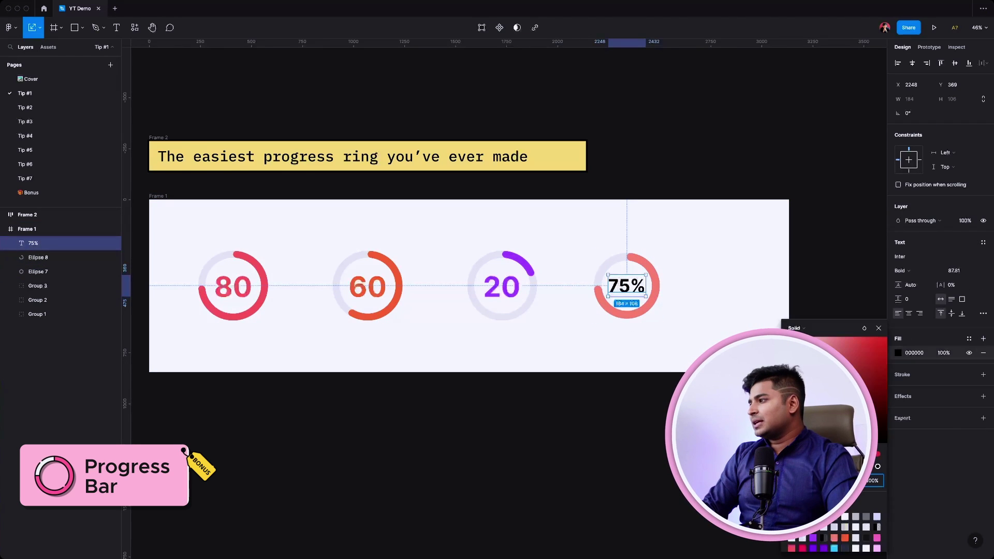